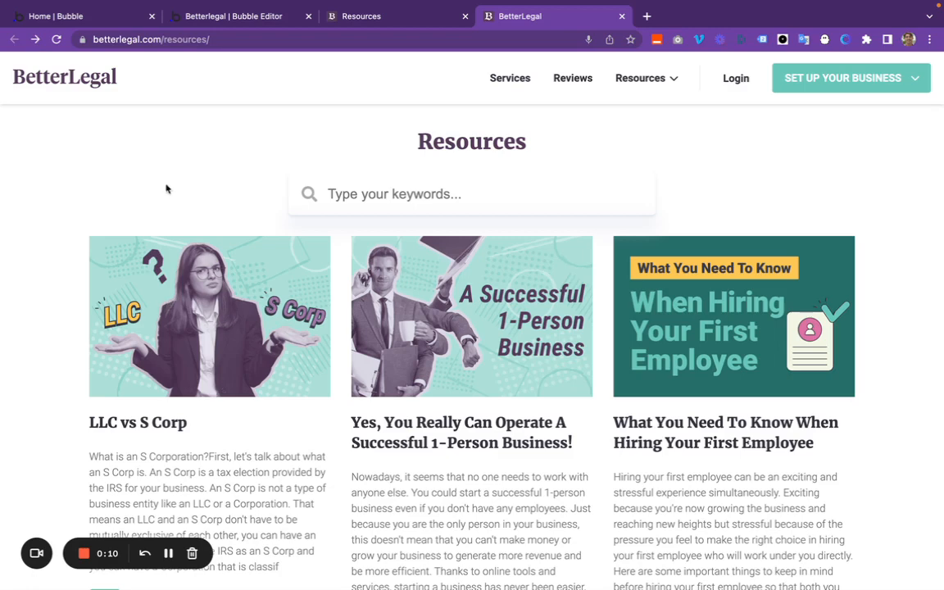
Examine the live Resources page address, open the LLC vs S Corp article and look through it
click(209, 39)
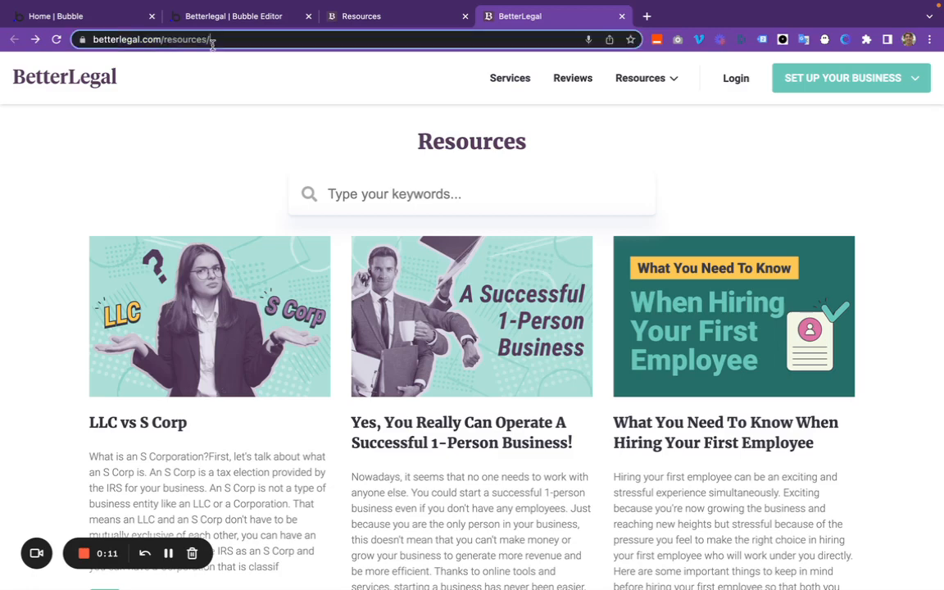
click(143, 39)
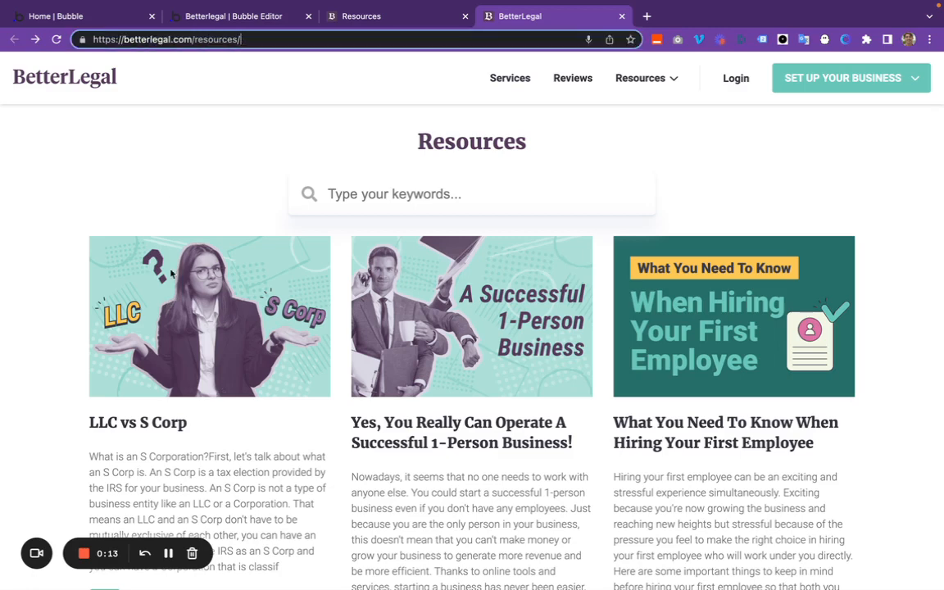
click(146, 426)
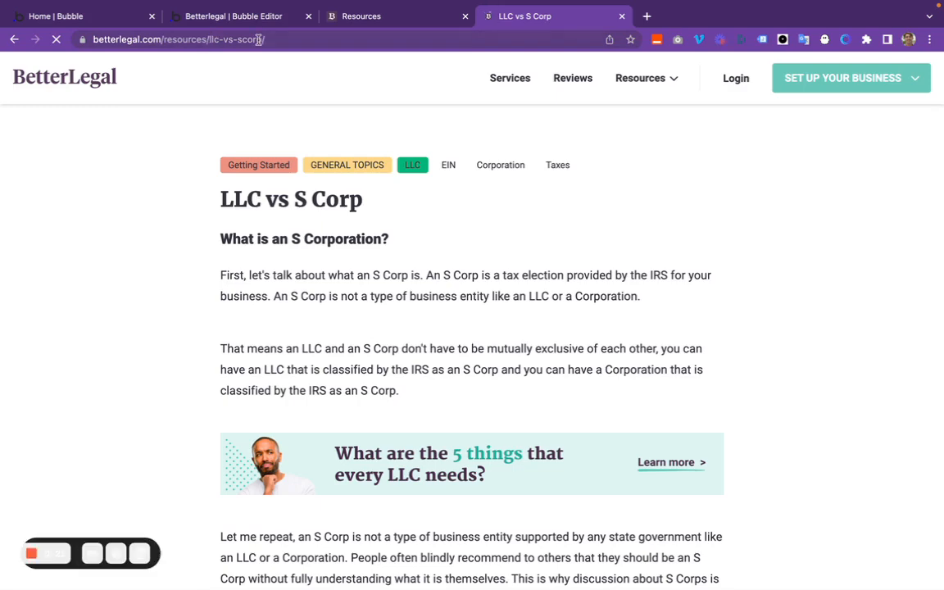
scroll(362, 344, down, 3)
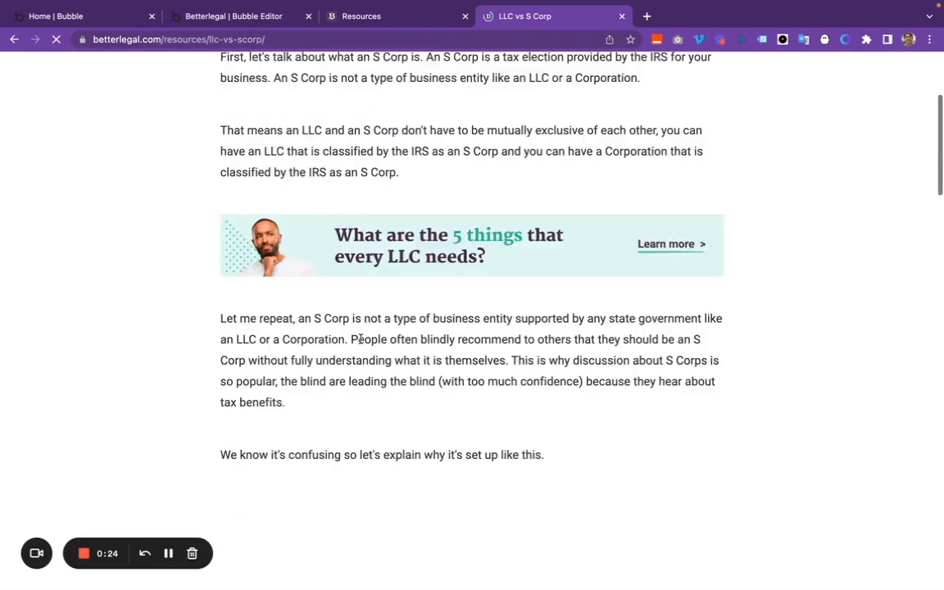
scroll(358, 337, up, 3)
scroll(361, 338, up, 2)
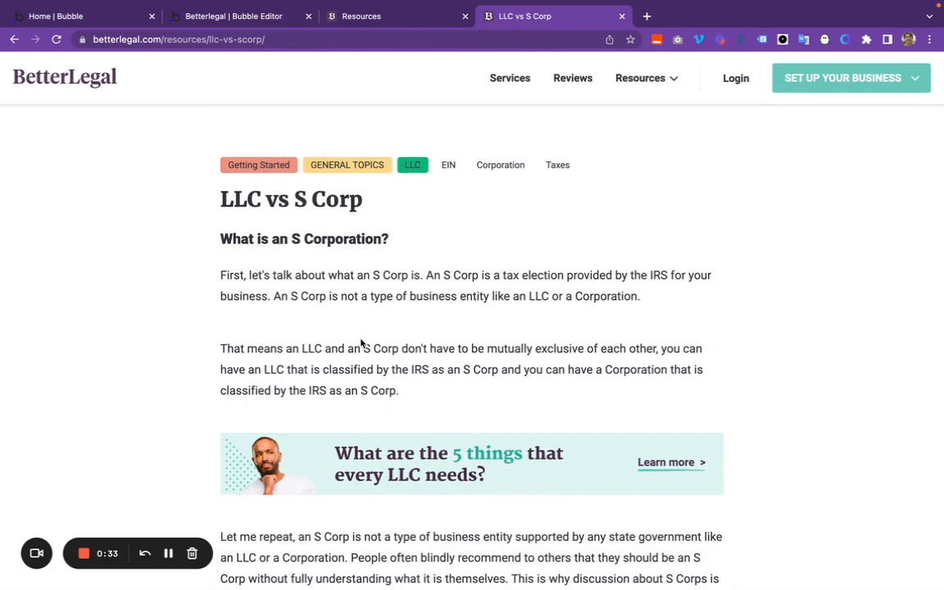
Switch to the Bubble editor, show Group Resources Main and Group Content on the resources page, and open the list of pages
click(239, 18)
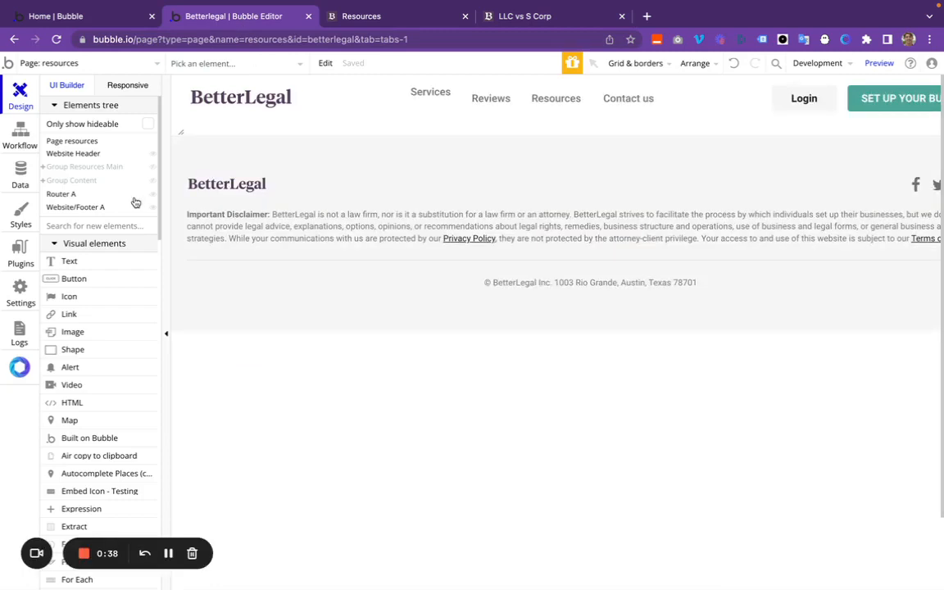
click(152, 166)
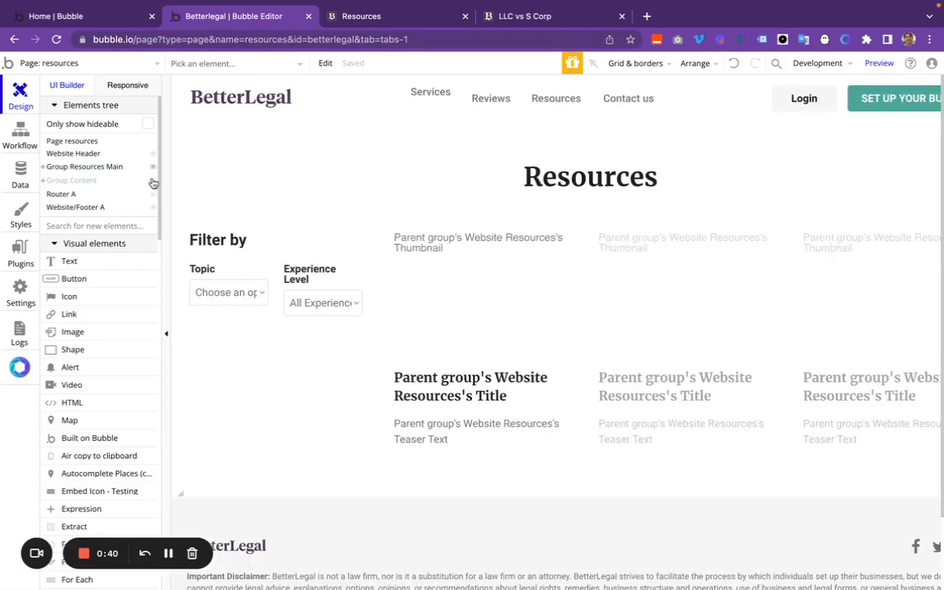
click(152, 181)
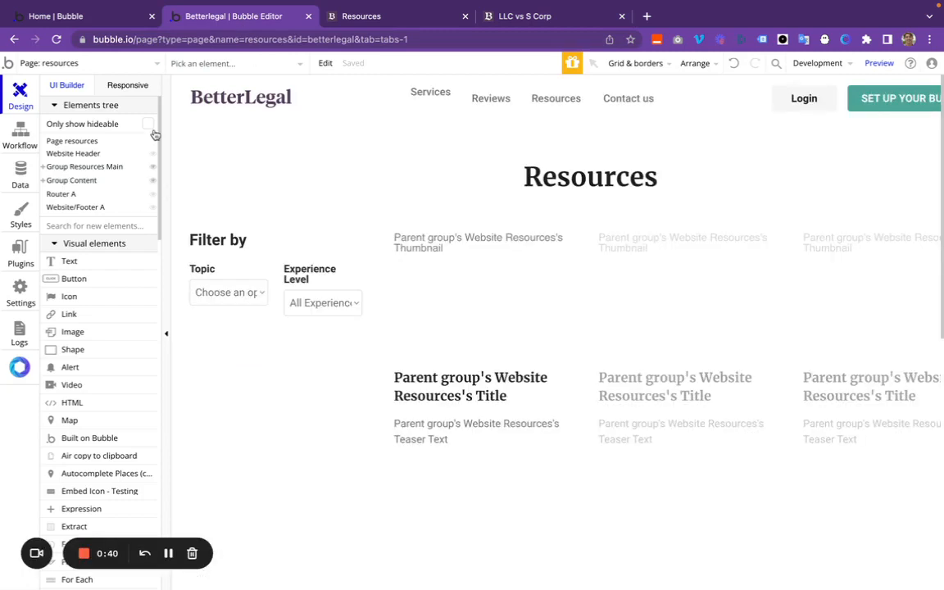
click(153, 67)
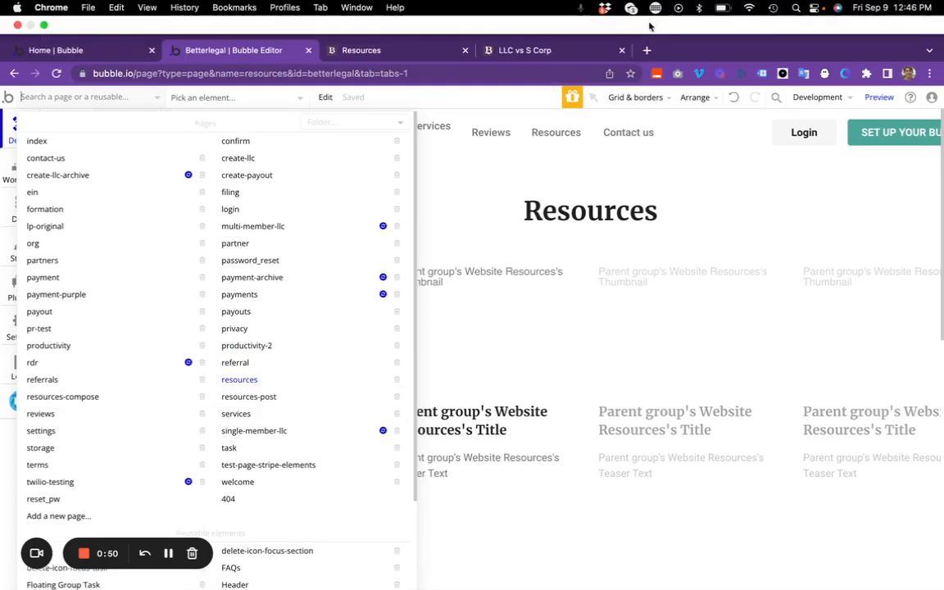
Enter the address betterlegal.com/resources/resources-post/llc-vs-scorp in a new browser tab without loading it
click(647, 50)
text(b)
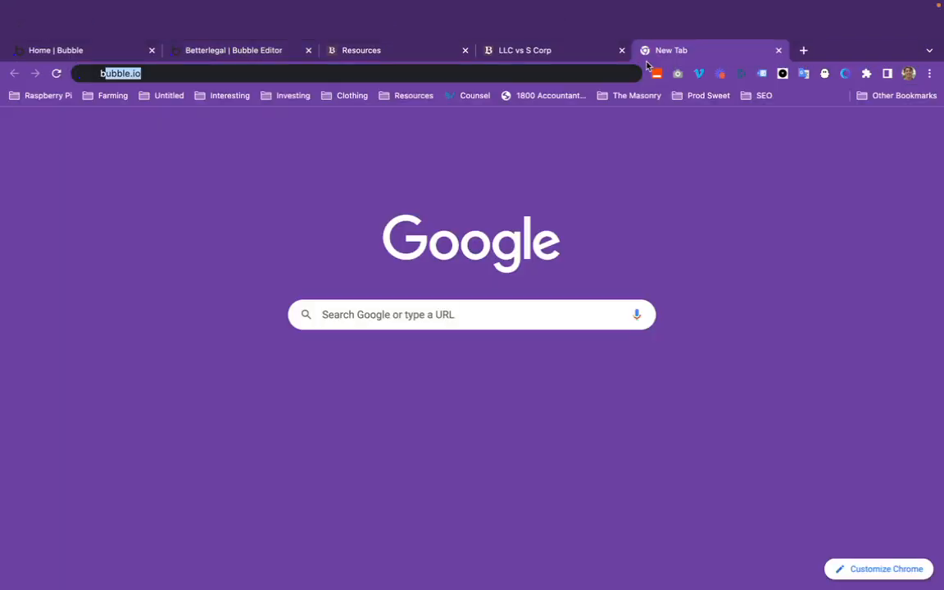
text(etterlegal.com/ver)
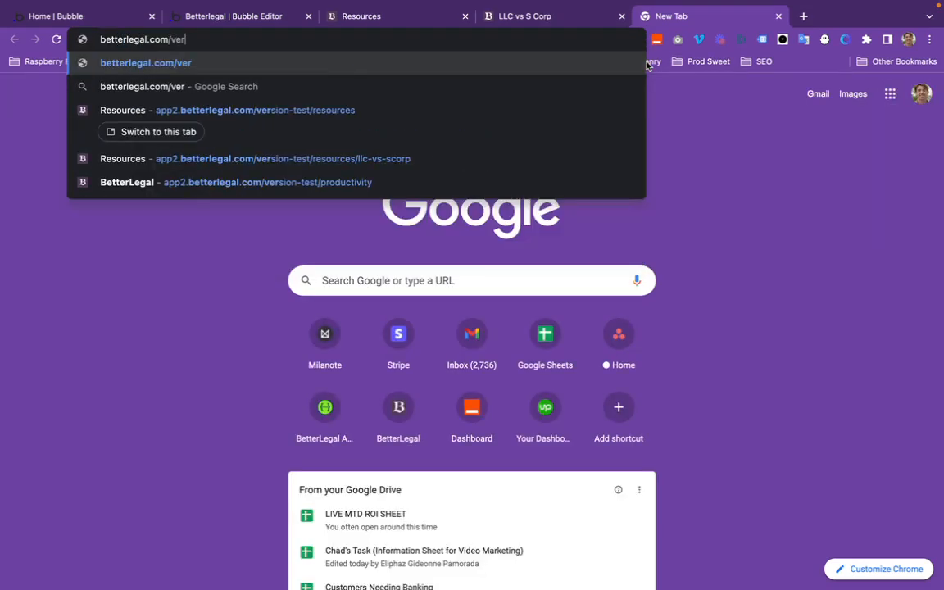
key(BackSpace)
key(BackSpace)
key(BackSpace)
text(resou)
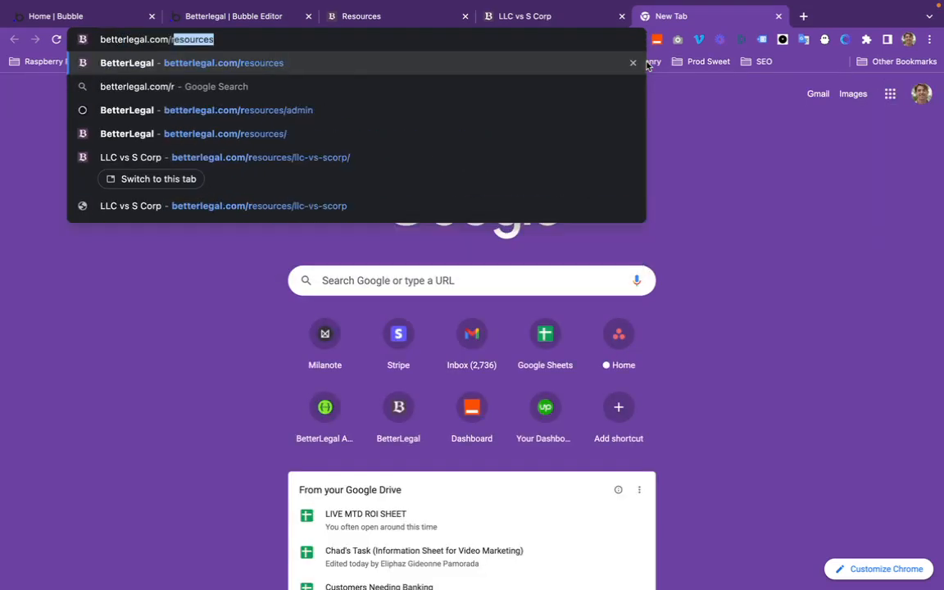
text(rces/)
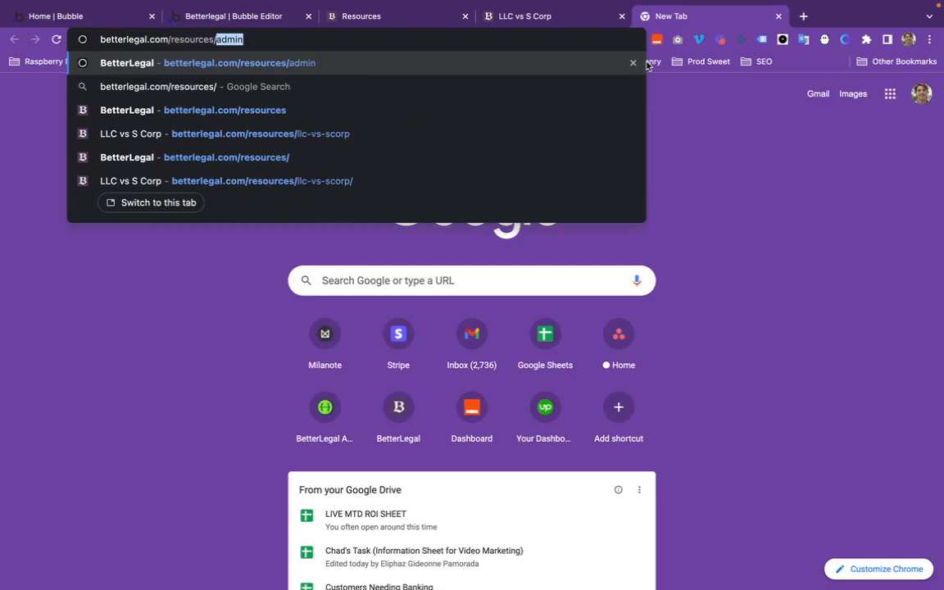
text(resources-po)
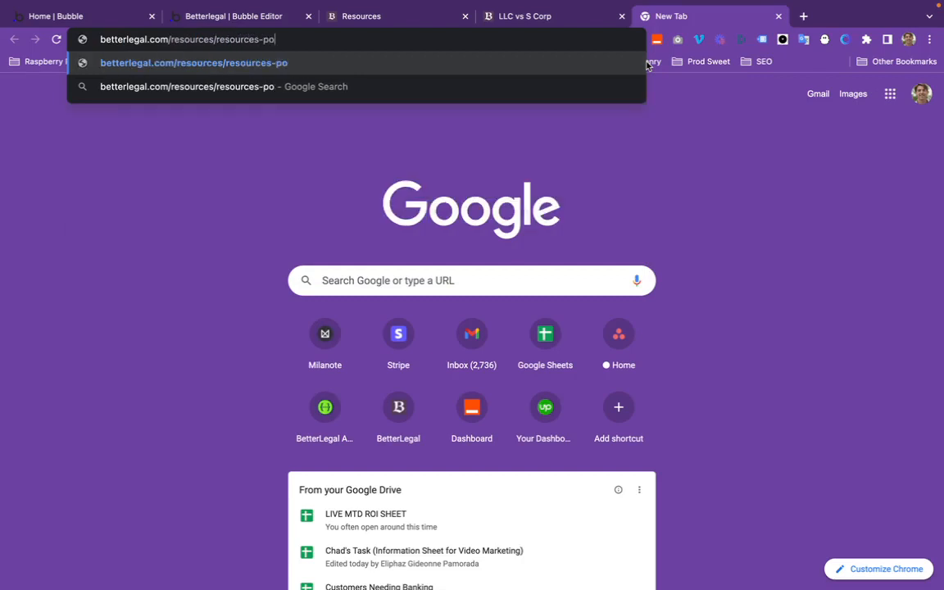
text(st/llc)
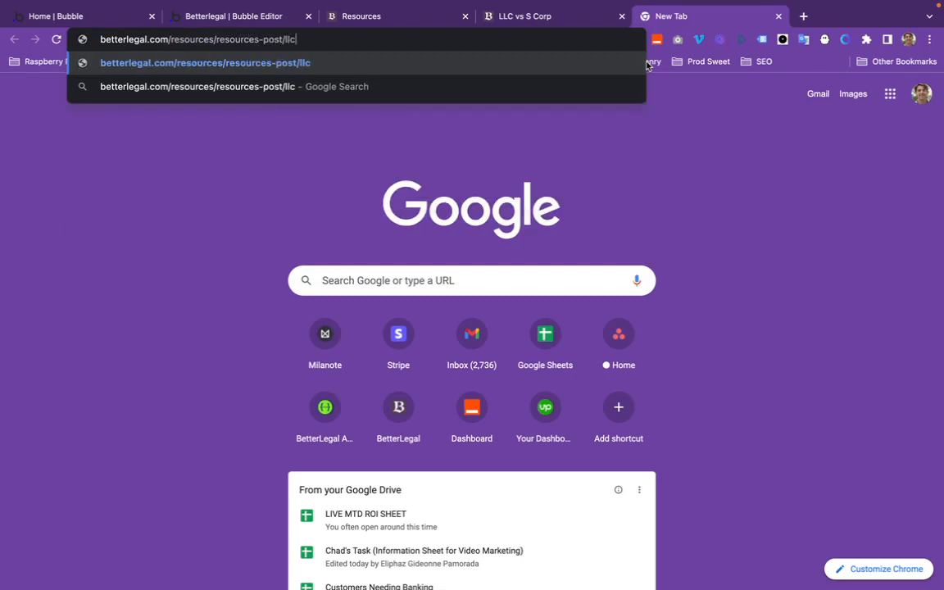
text(-vs-sco)
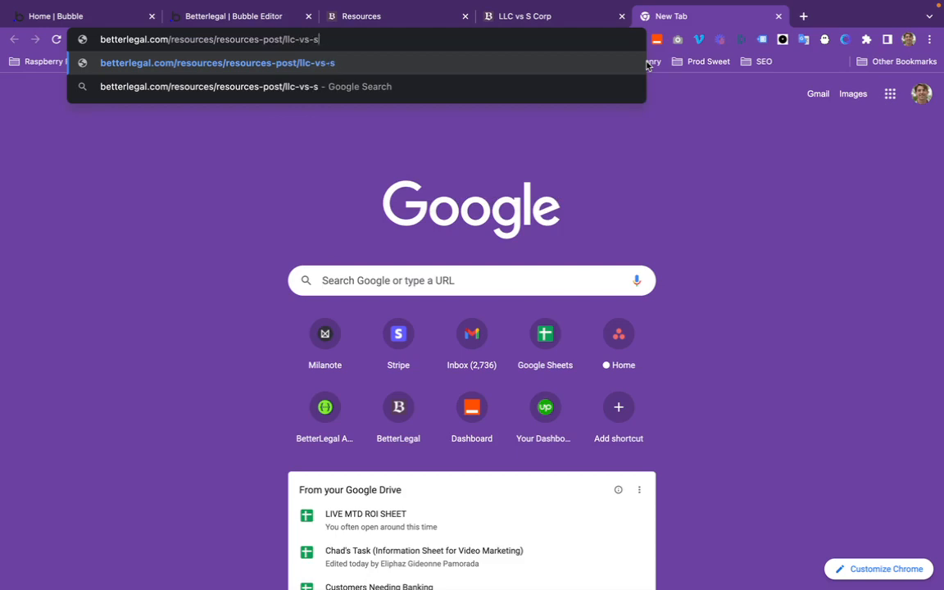
key(BackSpace)
text(orp)
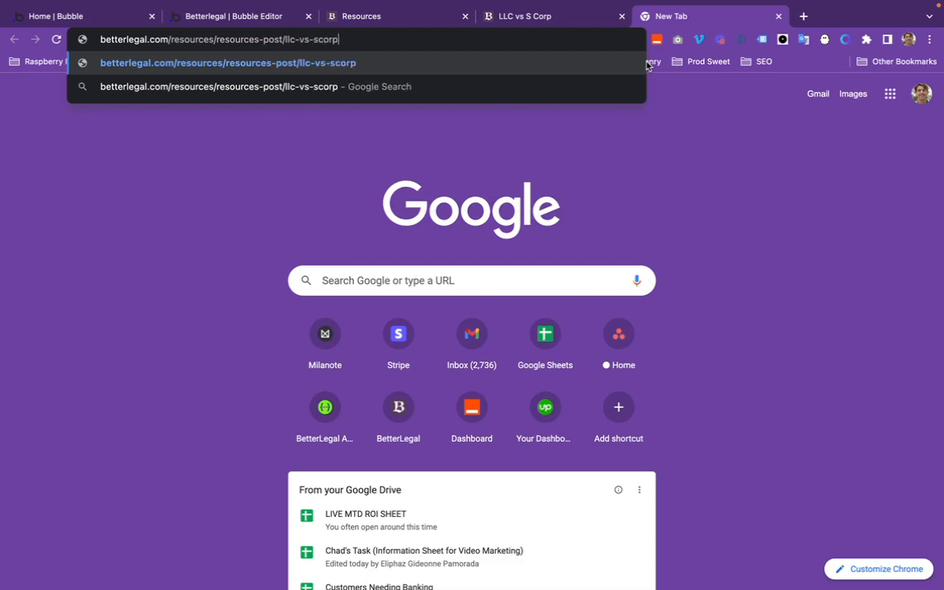
Shorten the unsubmitted address to betterlegal.com/resources/llc-vs-scorp by removing the resources-post segment
click(285, 39)
key(BackSpace)
key(BackSpace)
key(BackSpace)
key(BackSpace)
key(BackSpace)
key(BackSpace)
key(BackSpace)
key(BackSpace)
key(BackSpace)
key(BackSpace)
key(BackSpace)
key(BackSpace)
key(BackSpace)
key(BackSpace)
key(BackSpace)
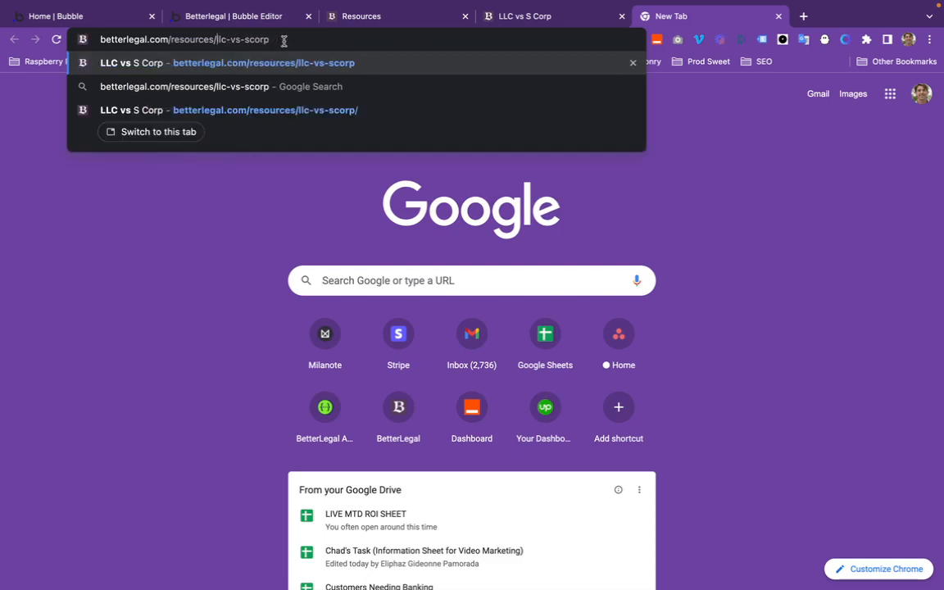
Compare the Bubble page list with the test Resources page and the live LLC vs S Corp article
click(256, 18)
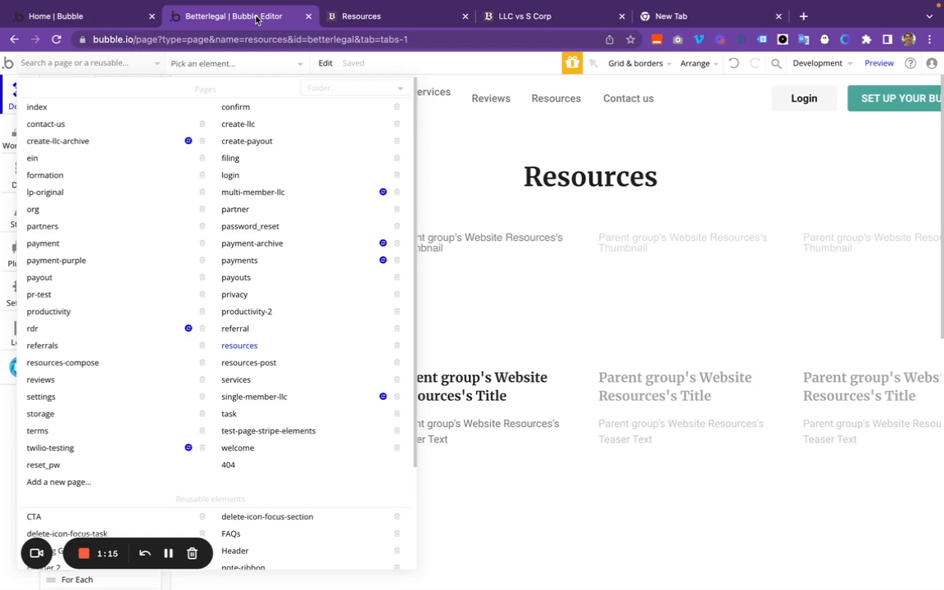
click(352, 16)
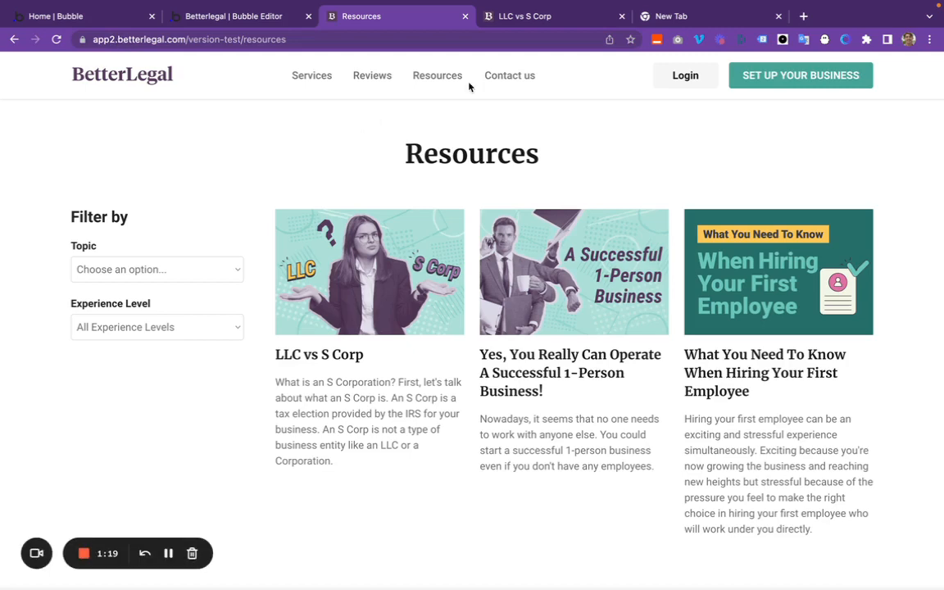
click(589, 17)
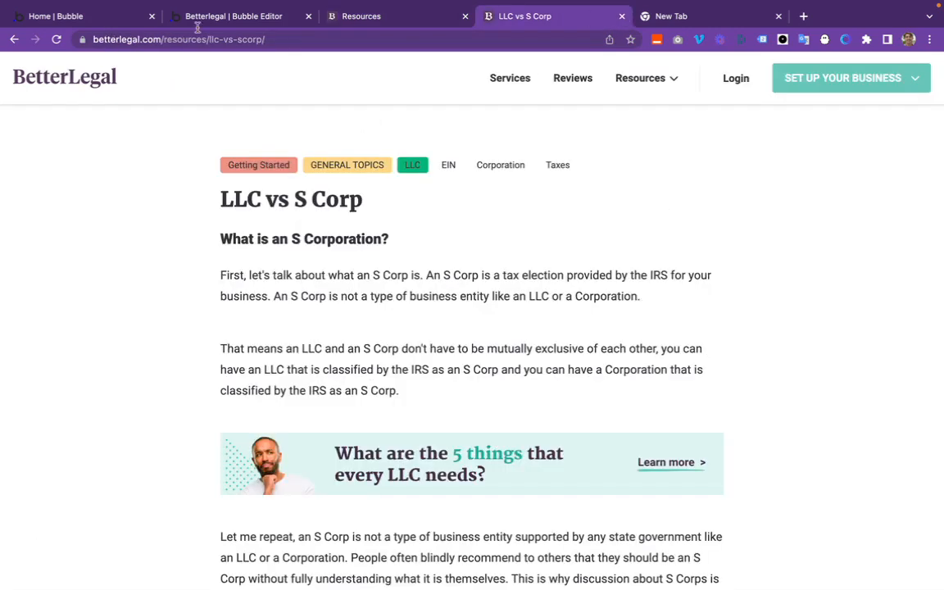
Remove the version-test segment from the address of the test Resources page
click(361, 18)
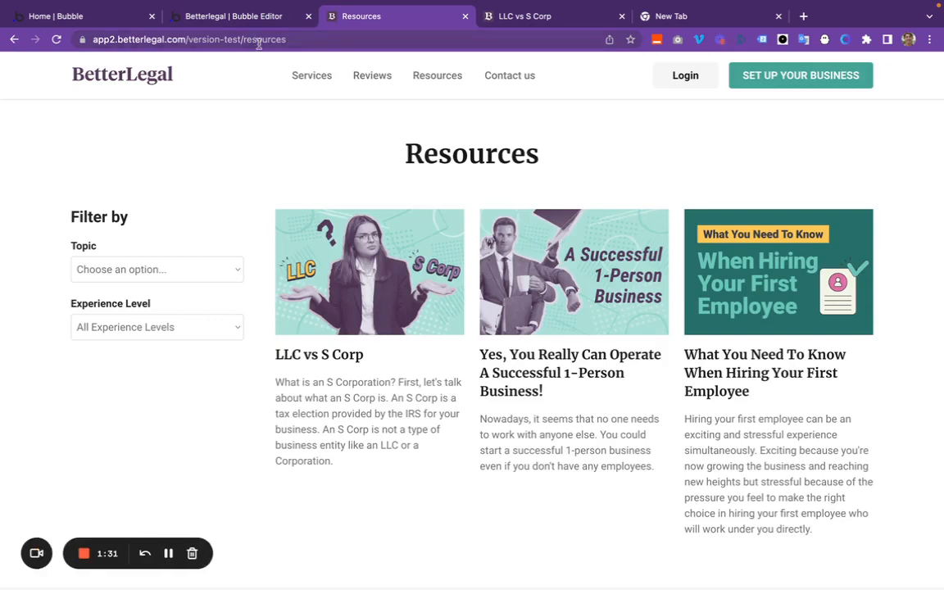
drag(242, 40, 189, 40)
key(BackSpace)
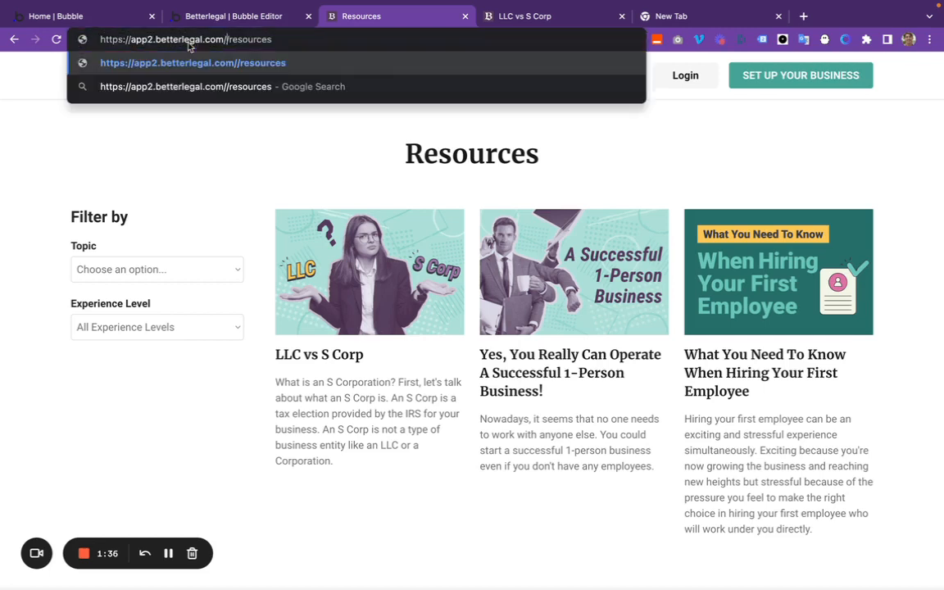
key(BackSpace)
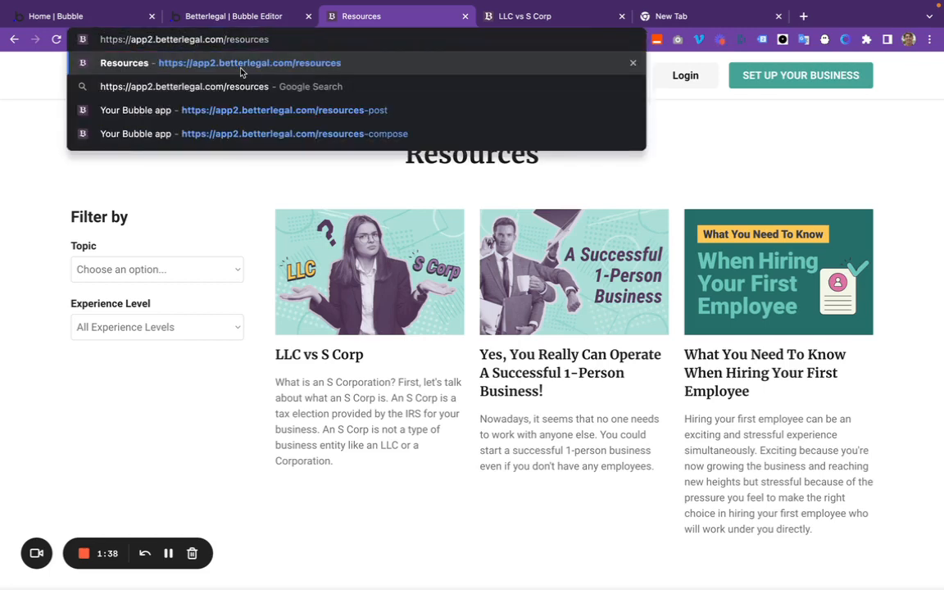
Restore the address to app2.betterlegal.com/version-test/resources and load the page
text(versi)
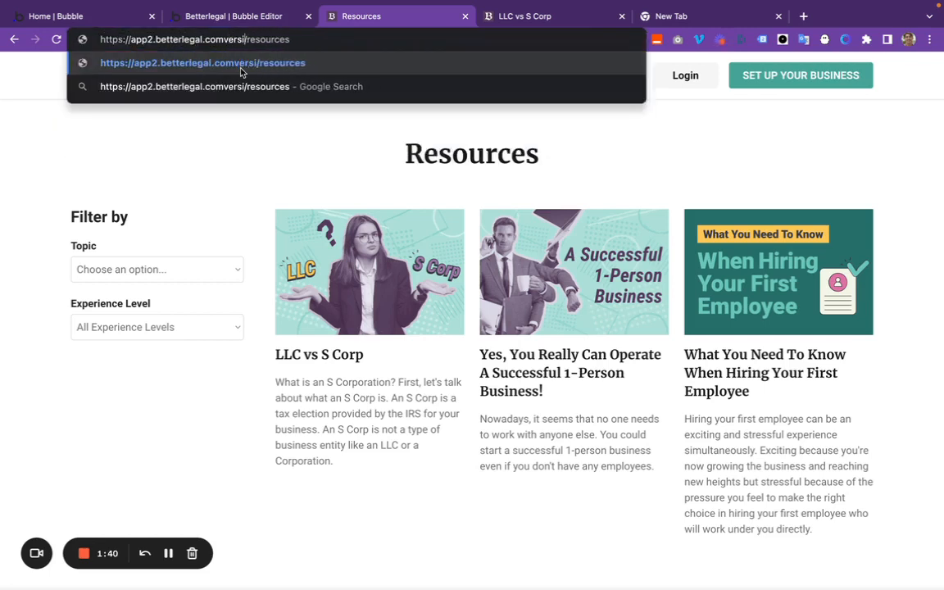
key(BackSpace)
key(BackSpace)
key(BackSpace)
key(BackSpace)
key(BackSpace)
text(/version)
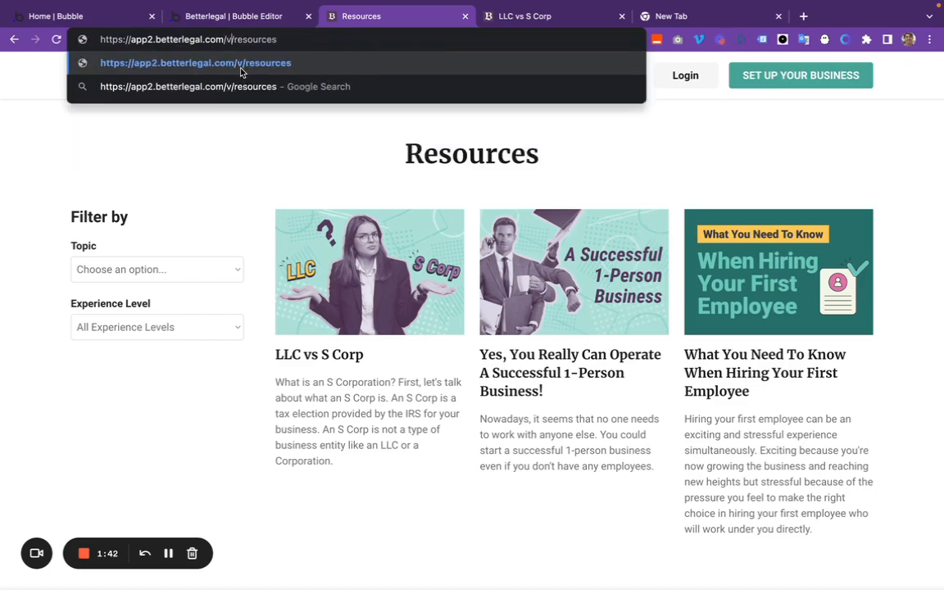
text(-test)
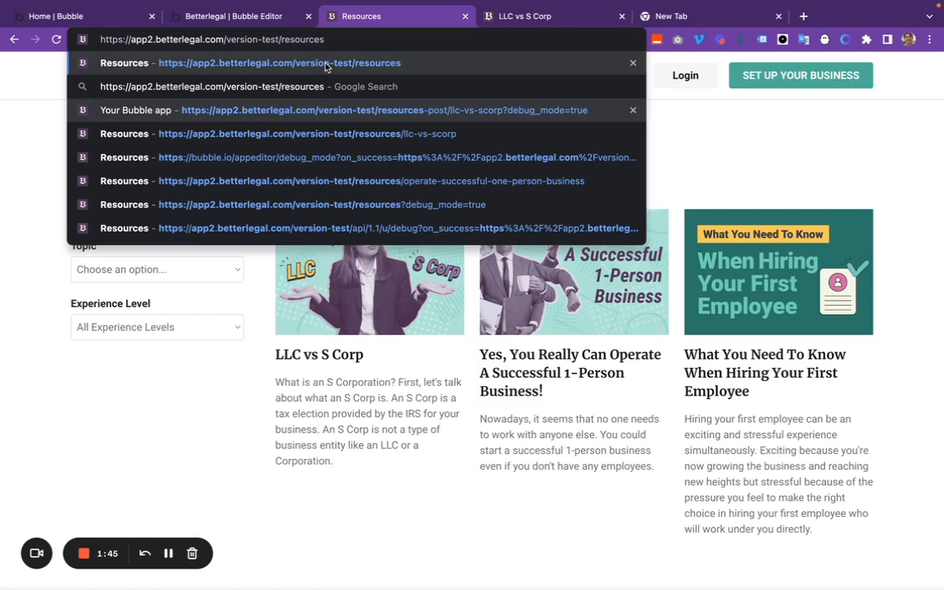
key(Return)
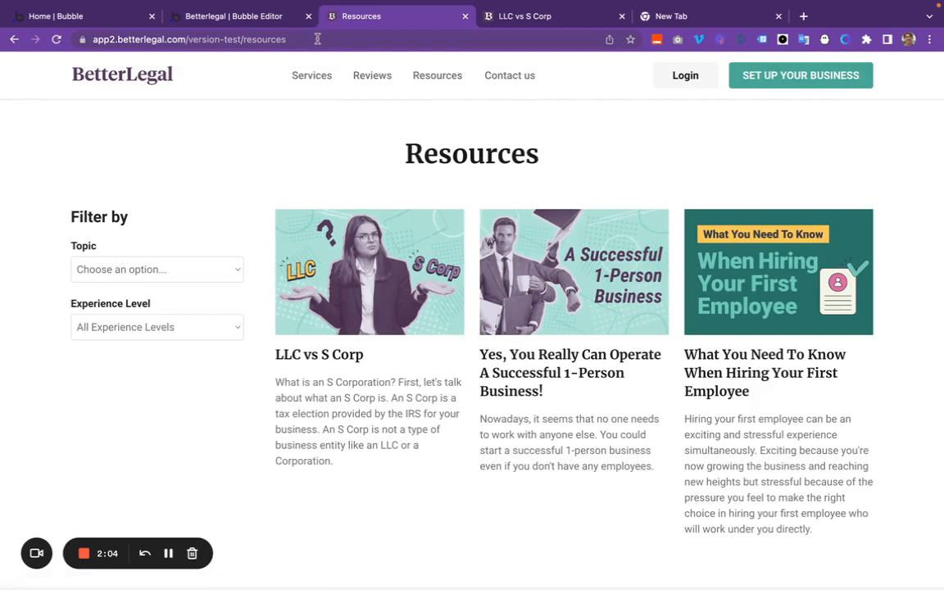
Open the LLC vs S Corp article on the test site, return to Resources and open the article again
click(310, 281)
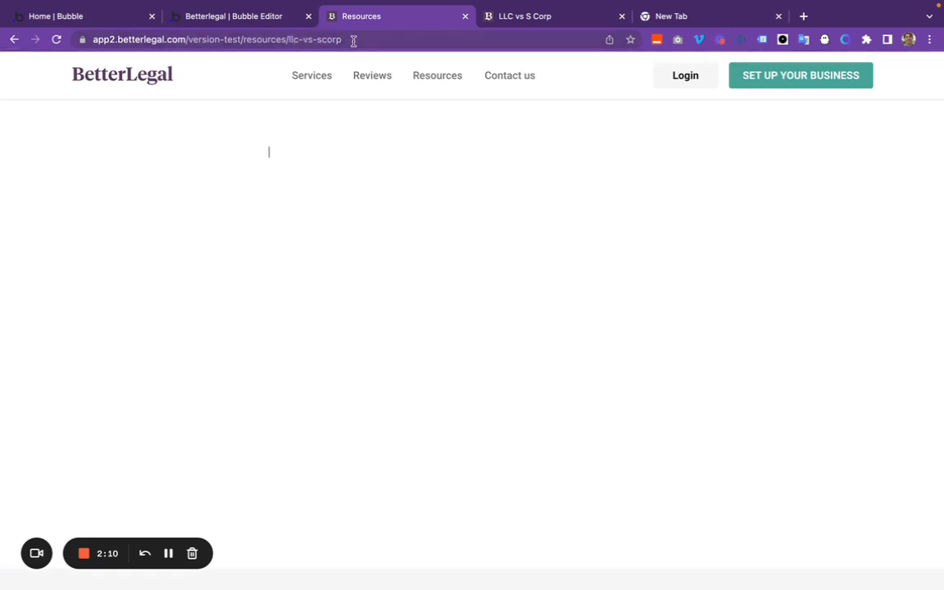
click(16, 38)
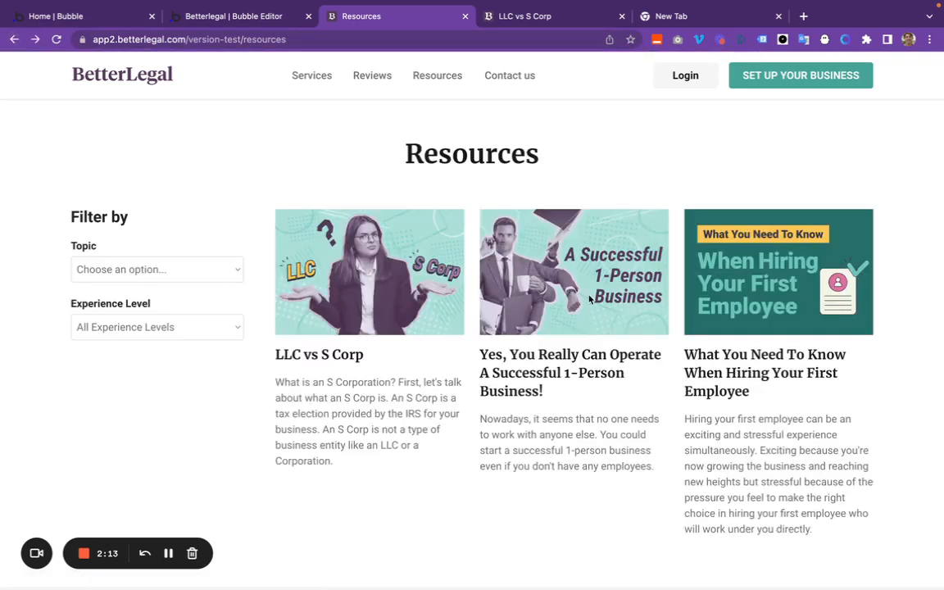
click(338, 363)
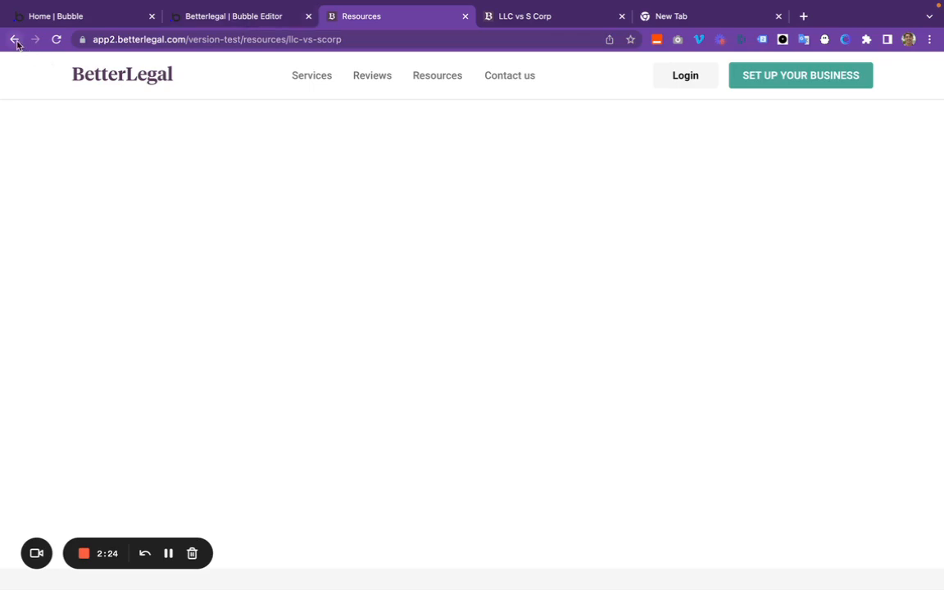
Return to the Bubble editor, select Group Resources Main and examine the content group below it
click(234, 17)
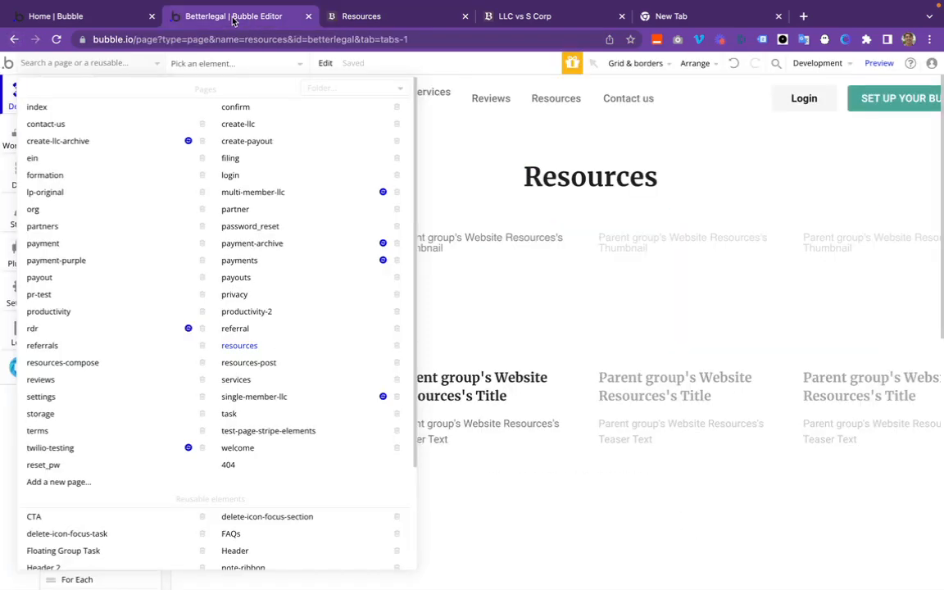
right_click(342, 101)
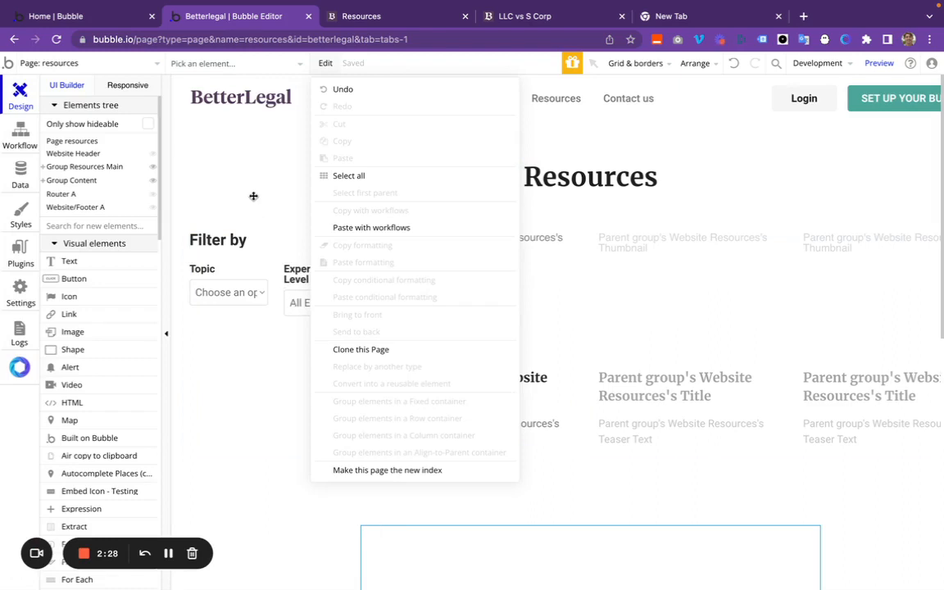
click(196, 213)
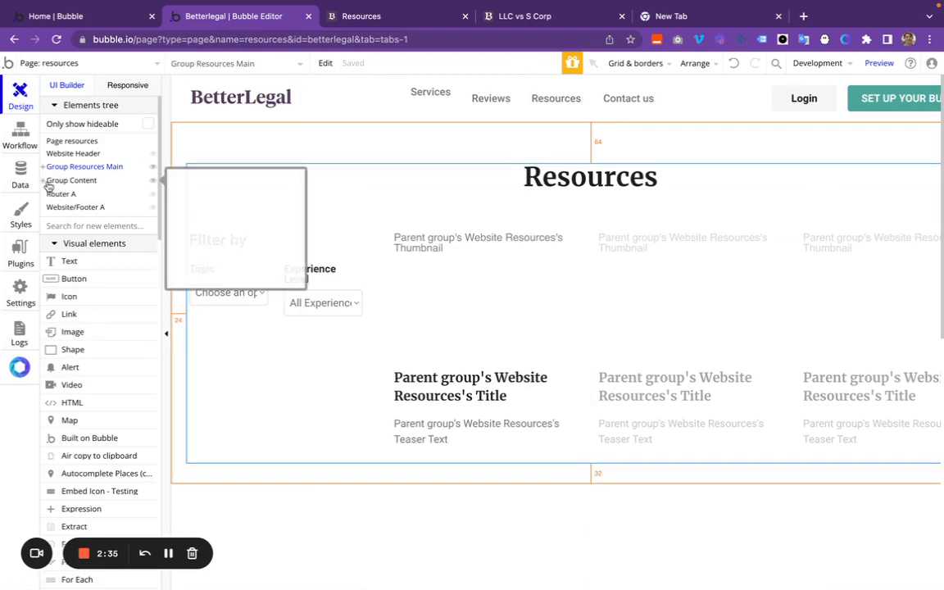
scroll(285, 352, down, 5)
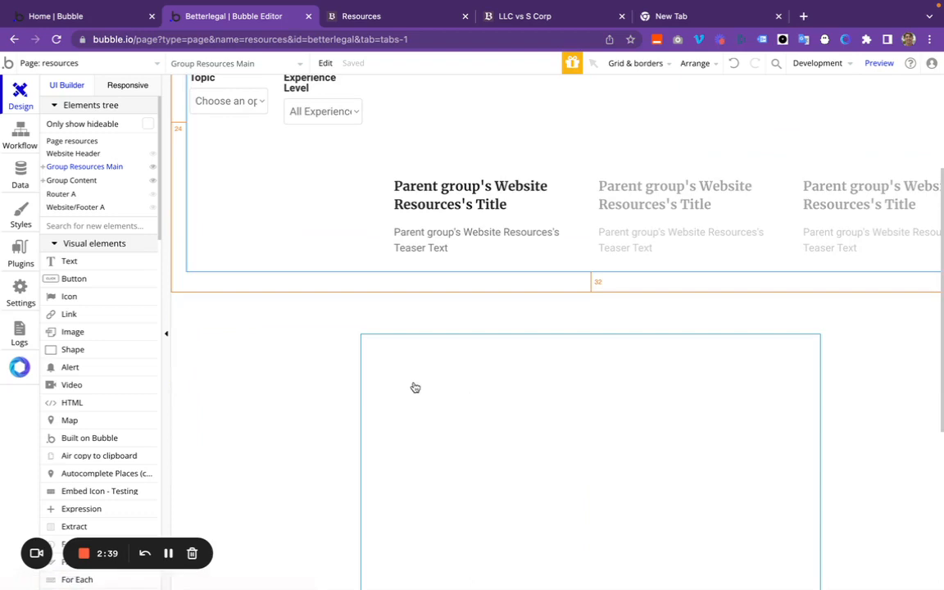
Toggle the visibility of Group Resources Main and Group Content in turn to compare the two views on the resources page
scroll(481, 424, up, 2)
scroll(481, 423, up, 3)
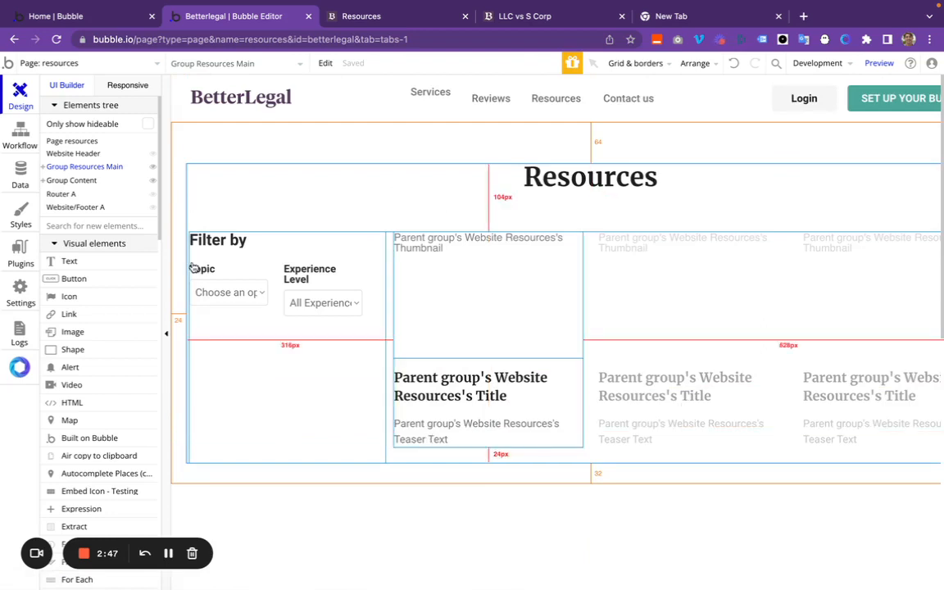
click(153, 167)
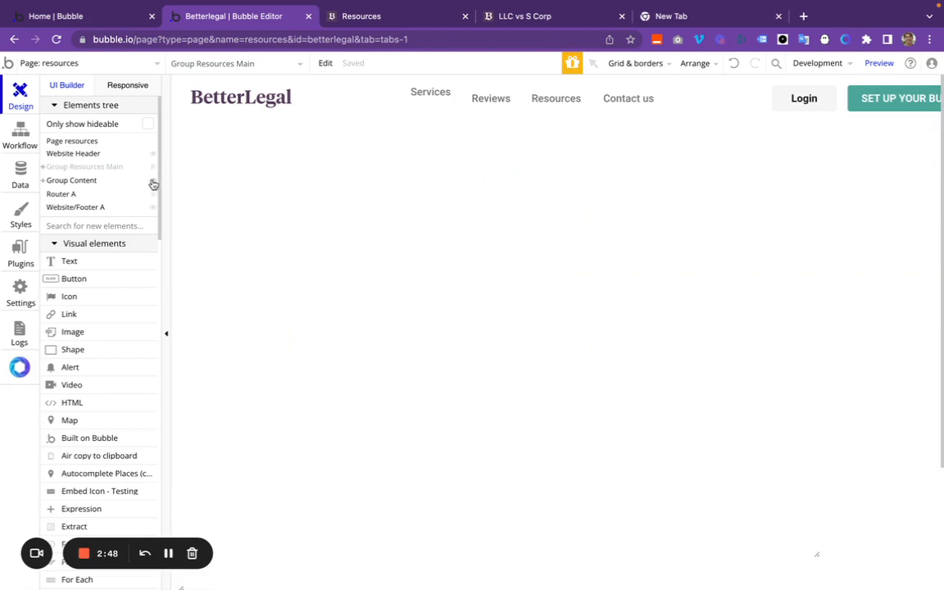
click(152, 167)
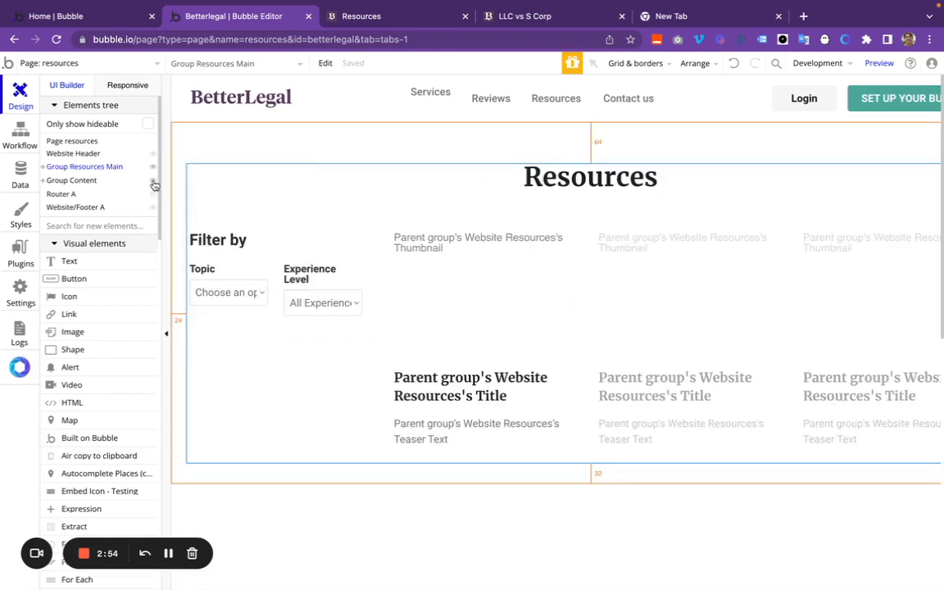
click(153, 183)
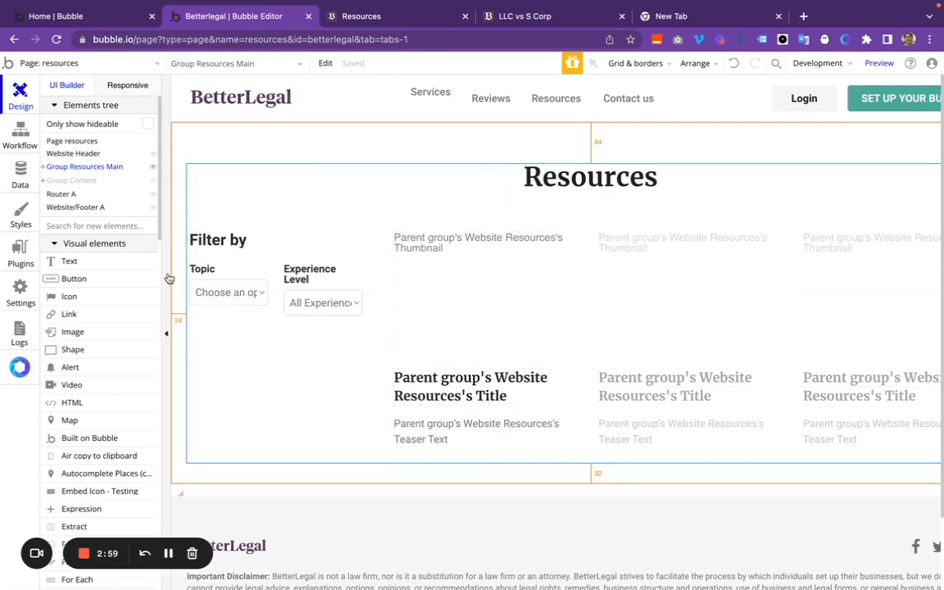
click(153, 167)
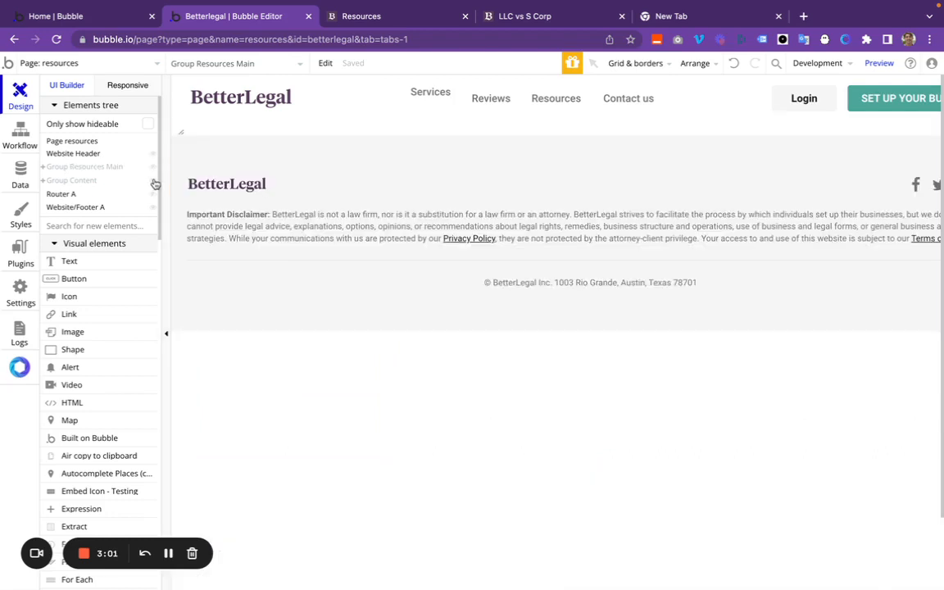
click(154, 182)
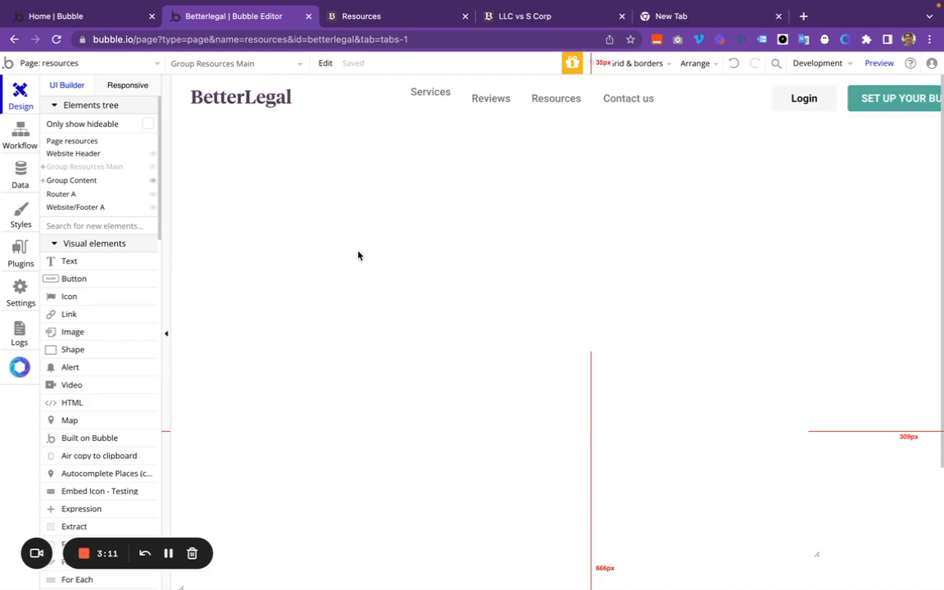
Find URL Router for Navigation among the installed plugins and examine its description, elements, events and actions
click(21, 251)
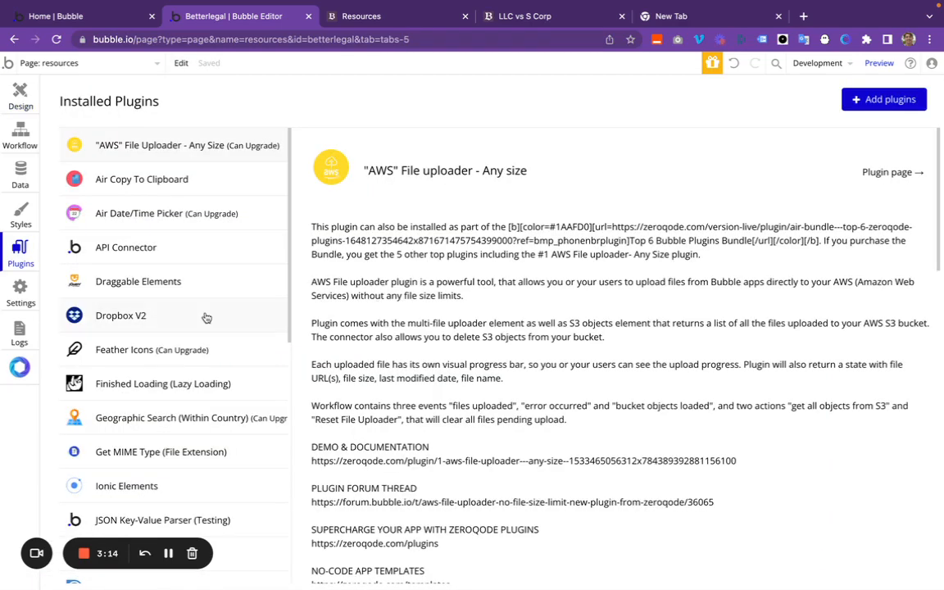
scroll(206, 318, down, 10)
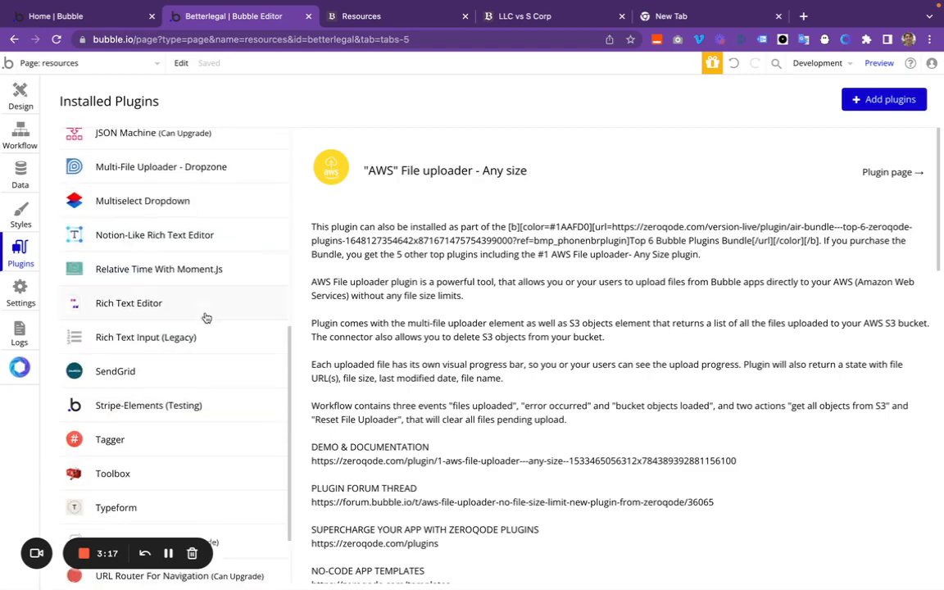
scroll(206, 318, down, 2)
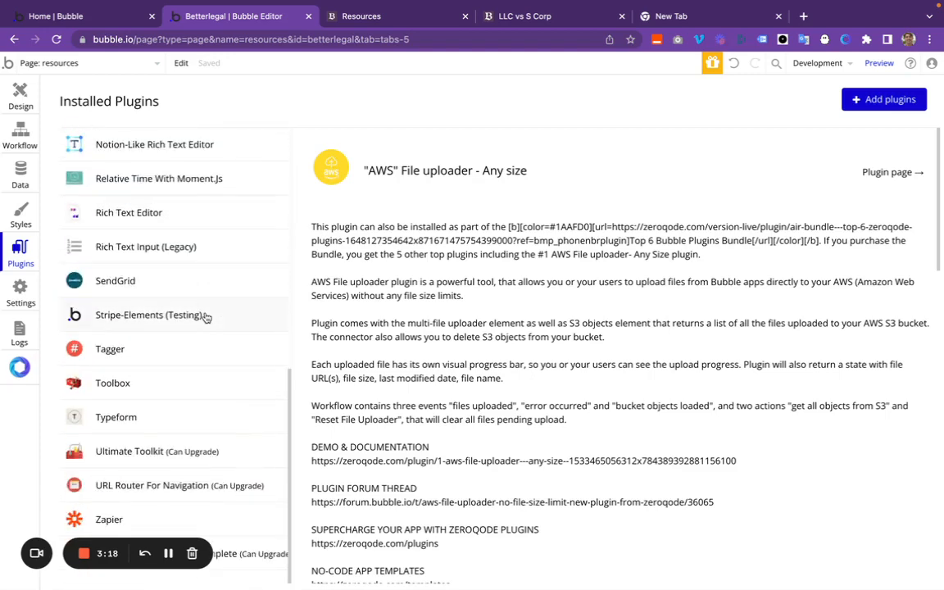
click(136, 489)
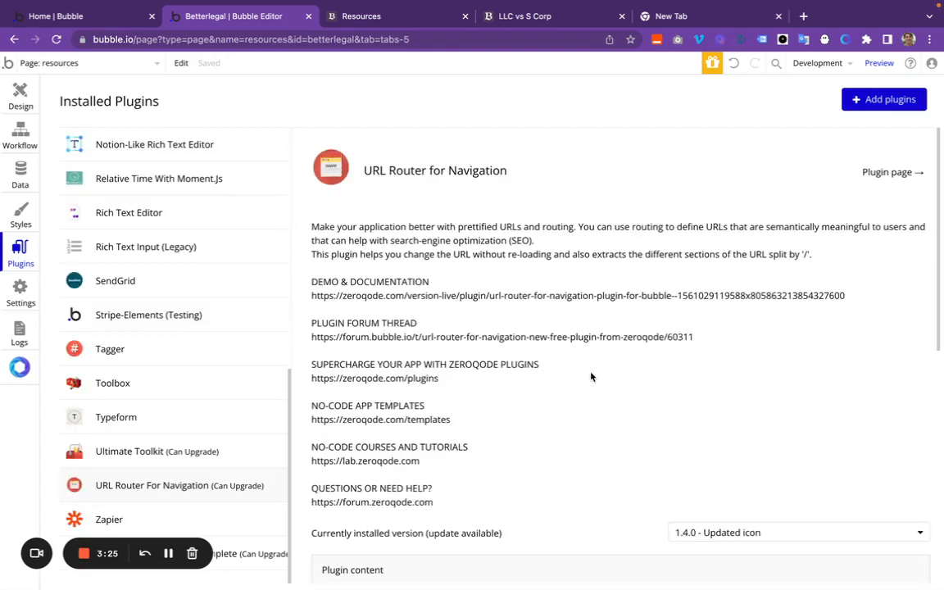
scroll(591, 376, down, 5)
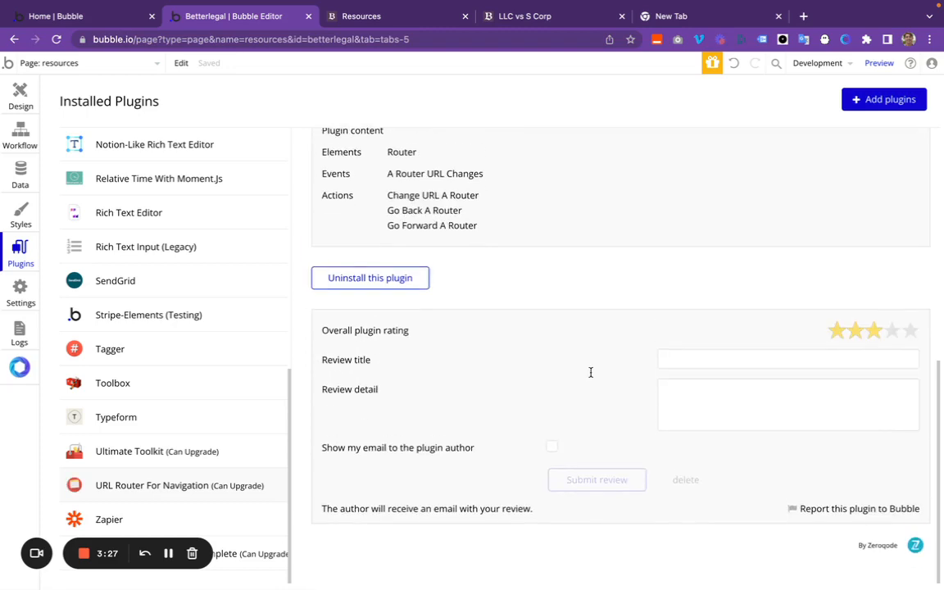
scroll(591, 373, up, 5)
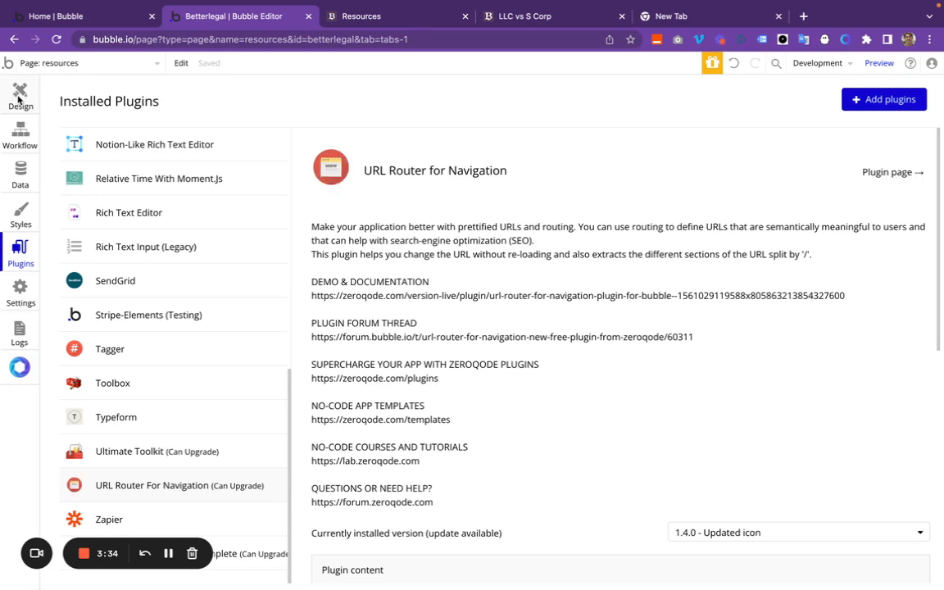
Return to the page design, show Group Resources Main instead of Group Content, and open the properties of the Router A element above the footer
click(19, 99)
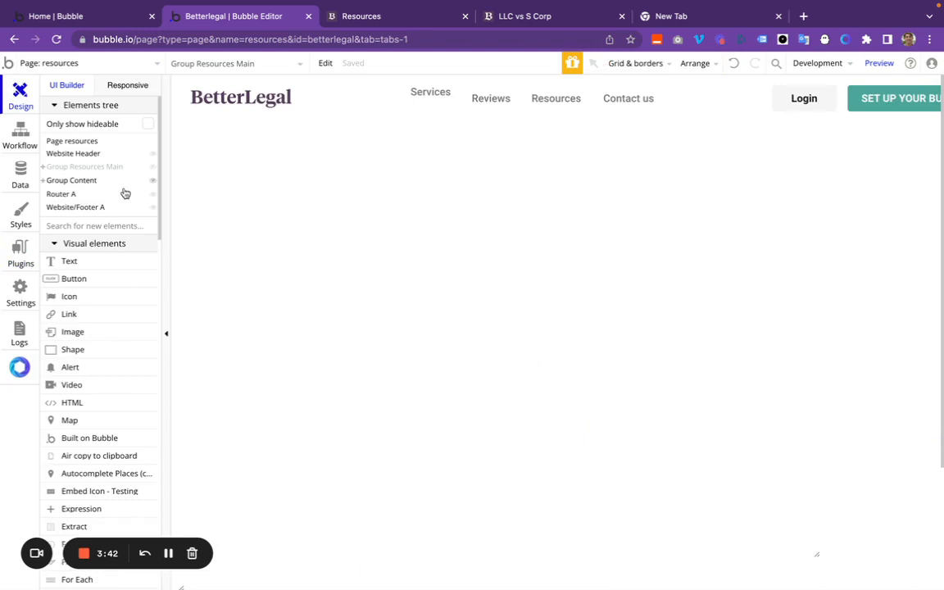
click(138, 167)
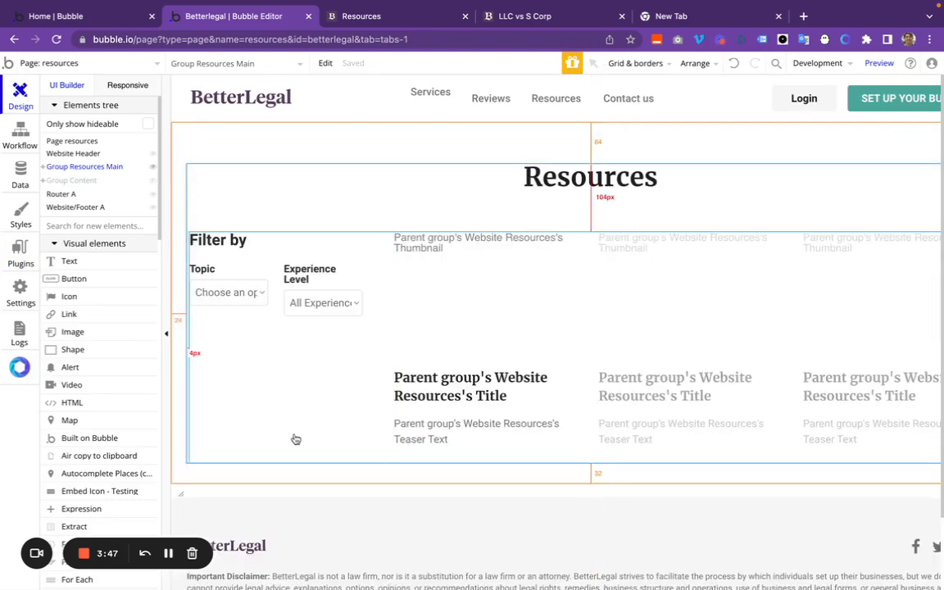
click(178, 492)
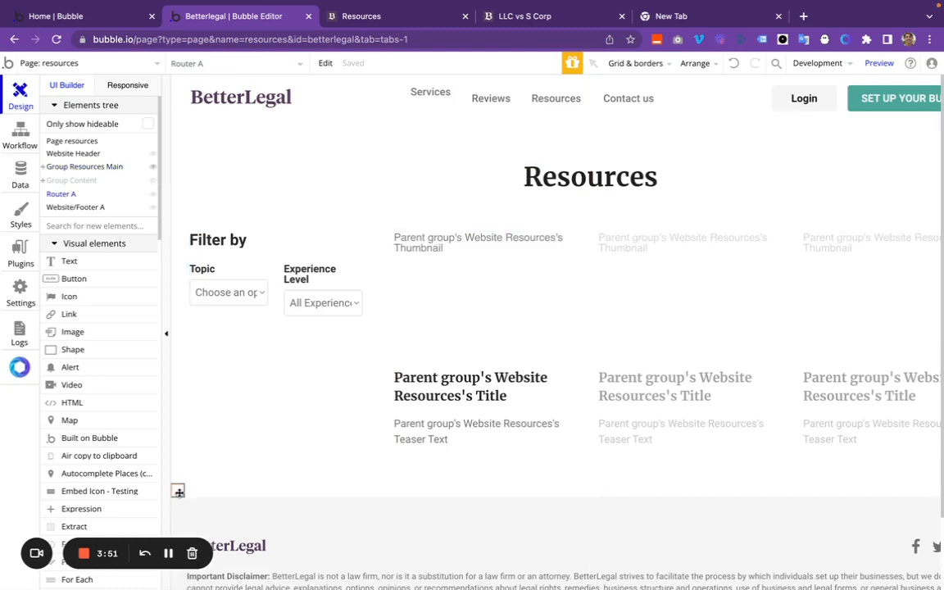
double_click(178, 492)
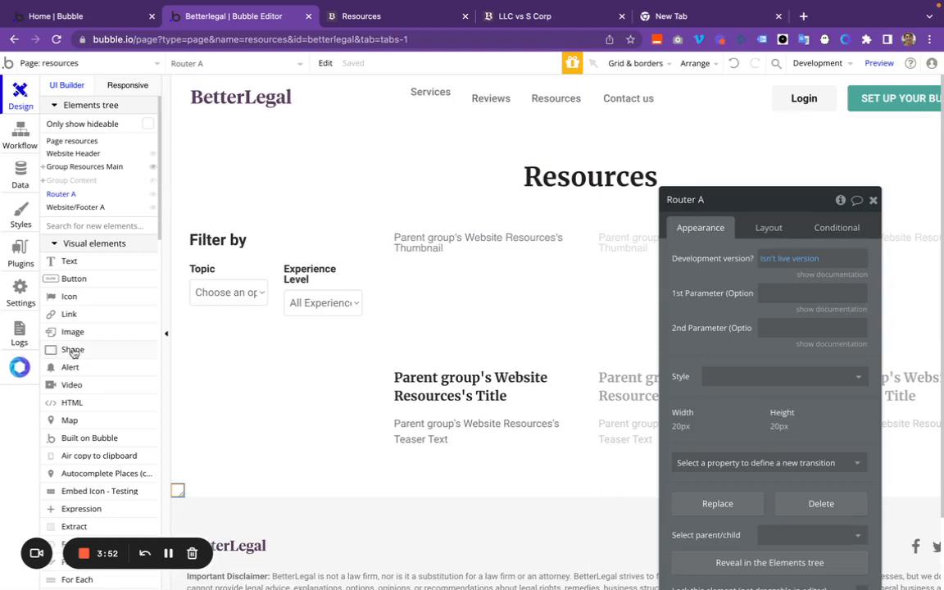
scroll(73, 353, down, 9)
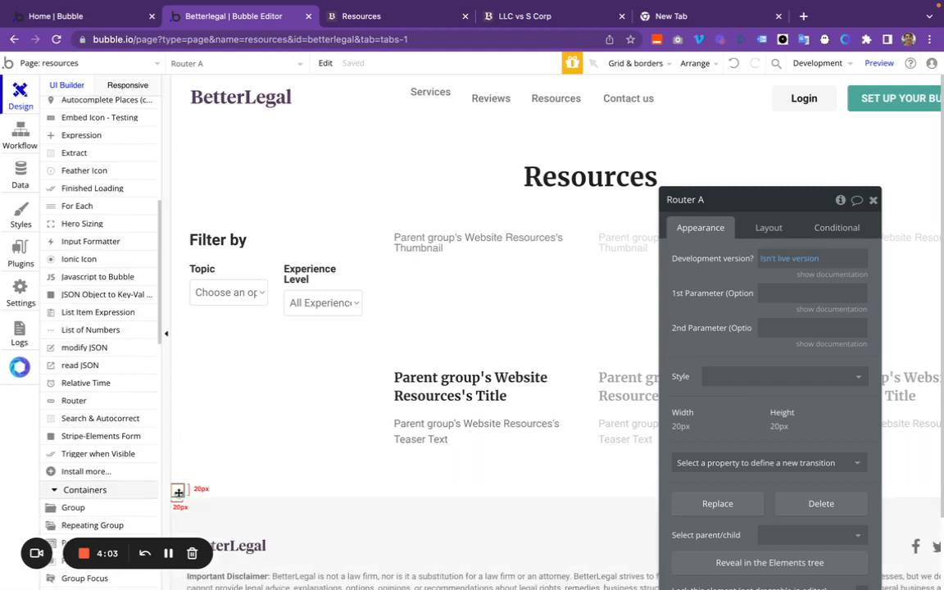
Examine the data sources available for Router A's Development version? expression without changing it
click(789, 257)
scroll(799, 356, down, 3)
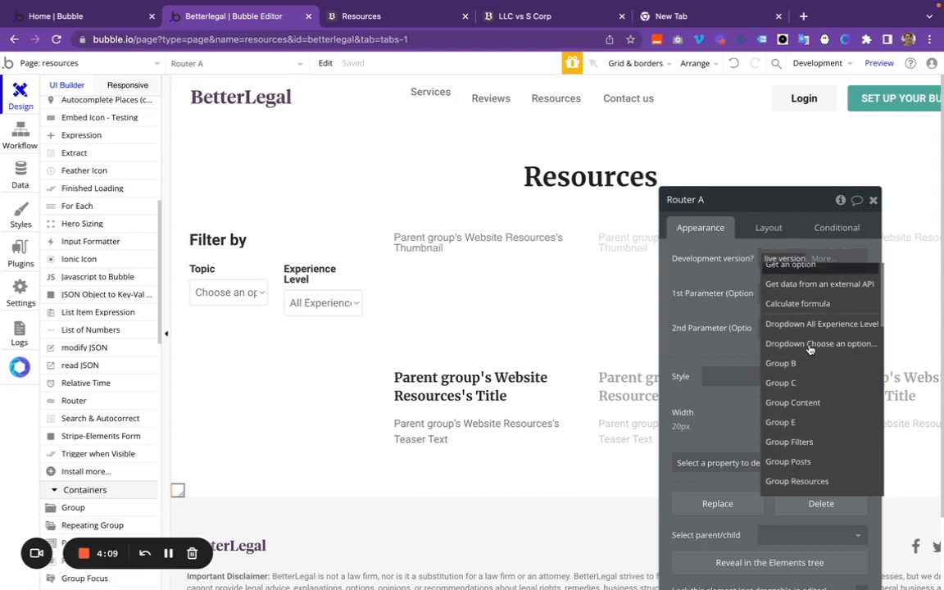
scroll(810, 350, down, 5)
scroll(810, 350, up, 1)
scroll(810, 350, down, 1)
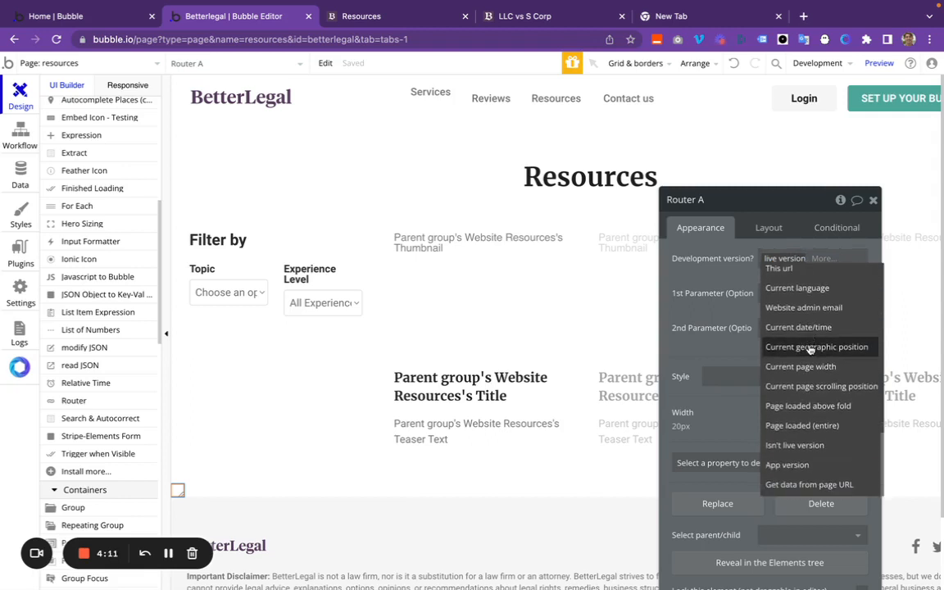
click(728, 270)
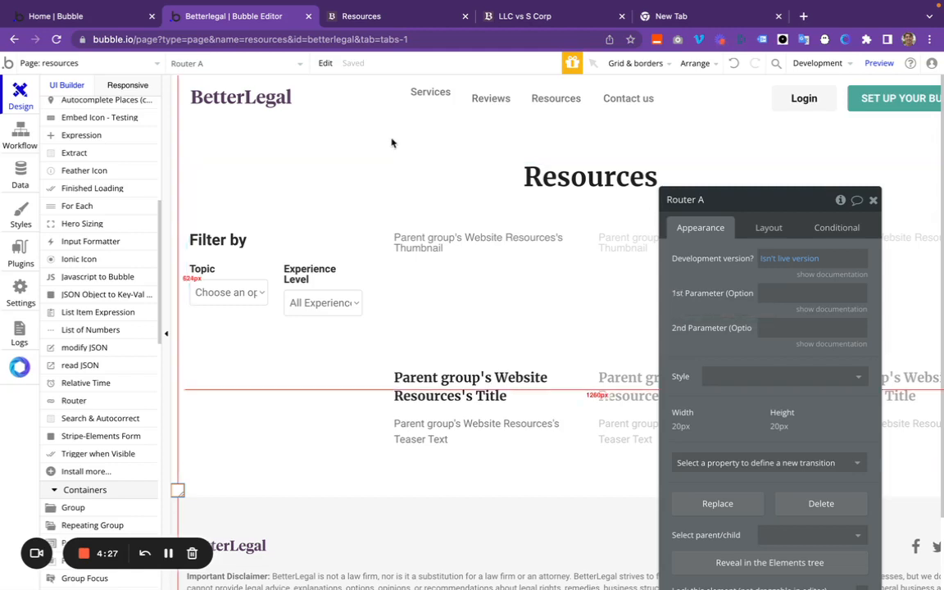
Add a text element below the website header and set its content to Router A's 1st Path
scroll(72, 185, up, 5)
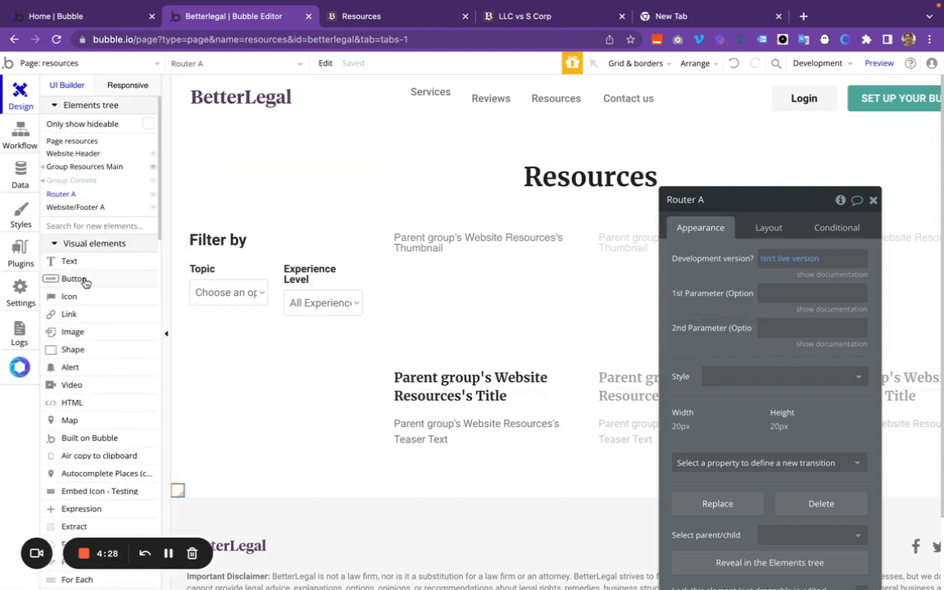
drag(70, 260, 307, 156)
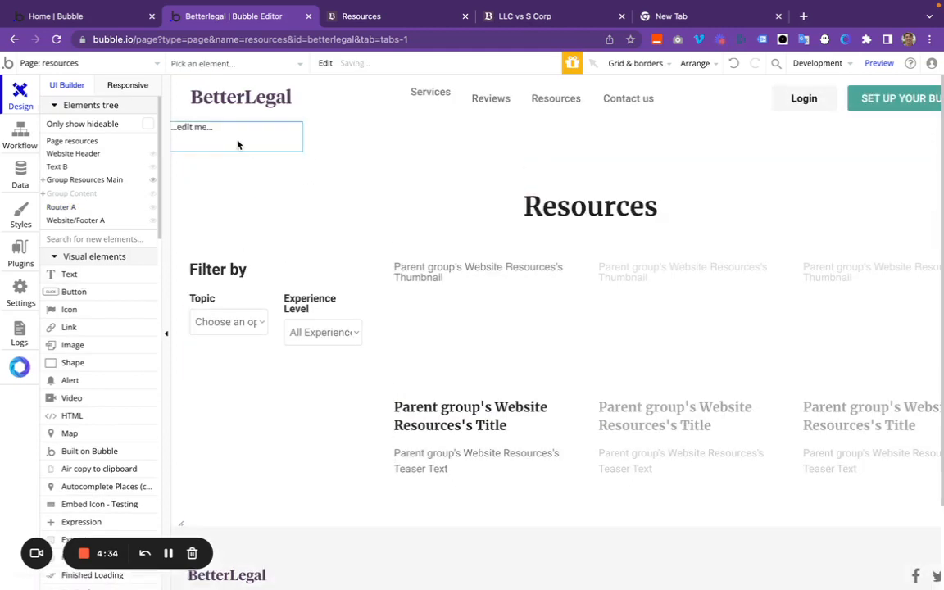
double_click(206, 130)
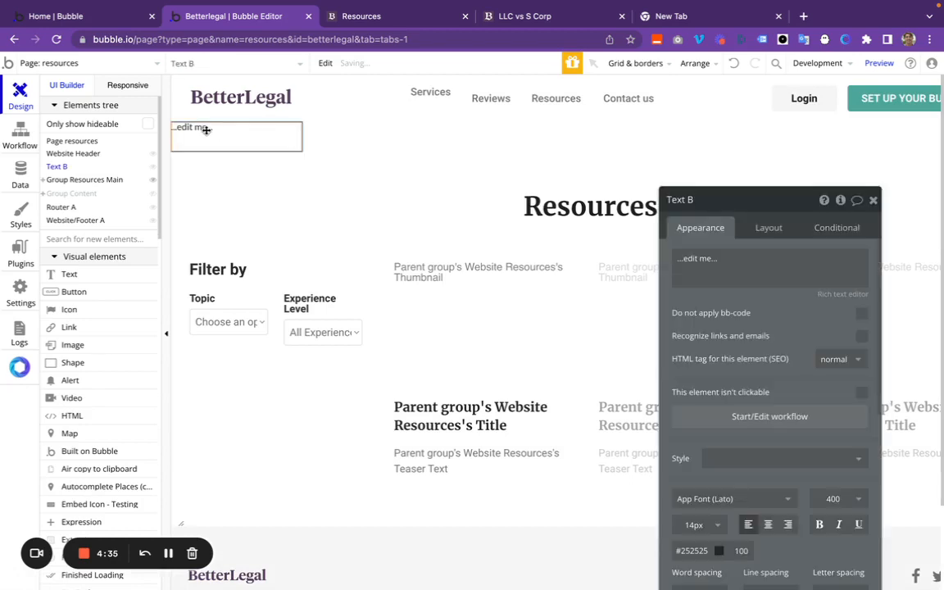
click(642, 260)
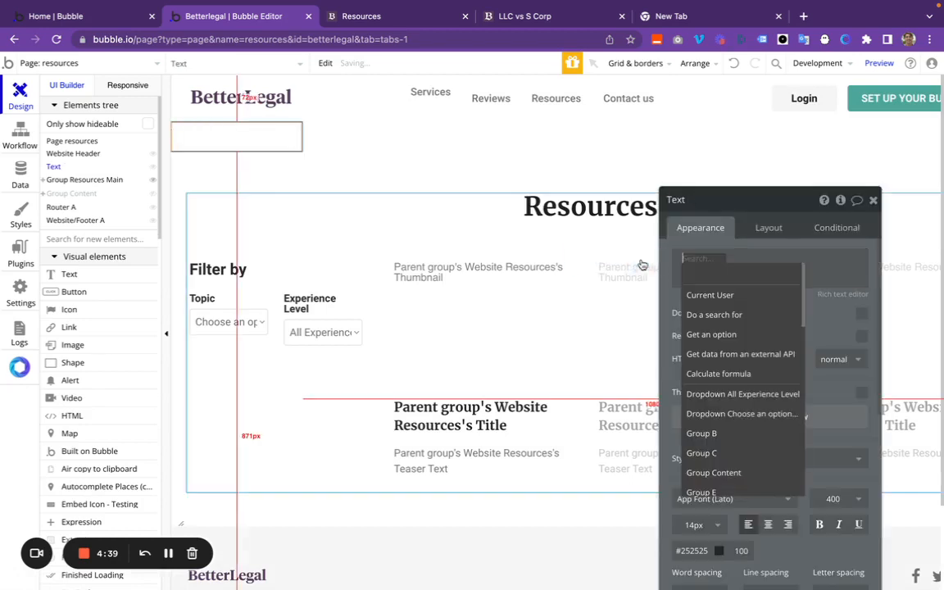
text(rout)
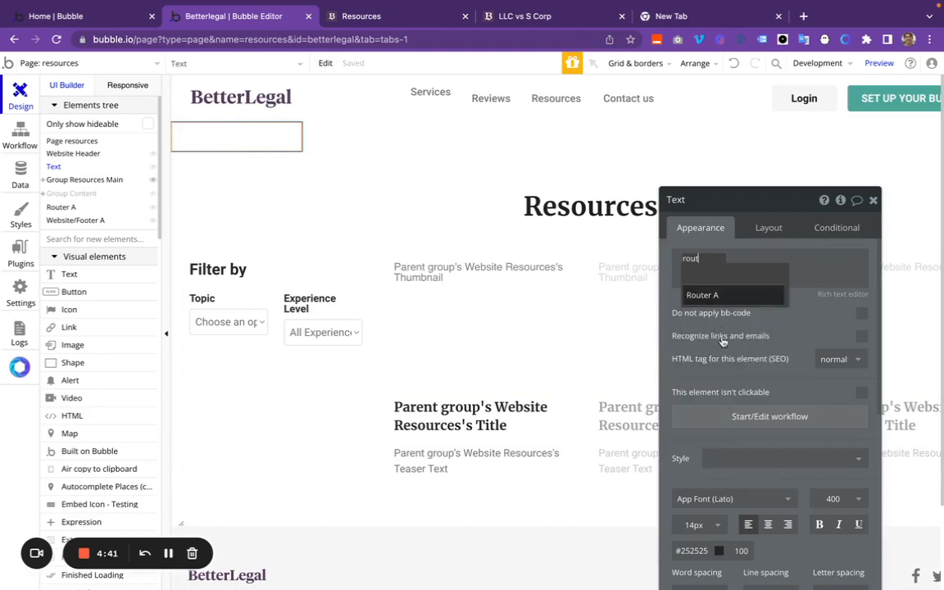
click(716, 294)
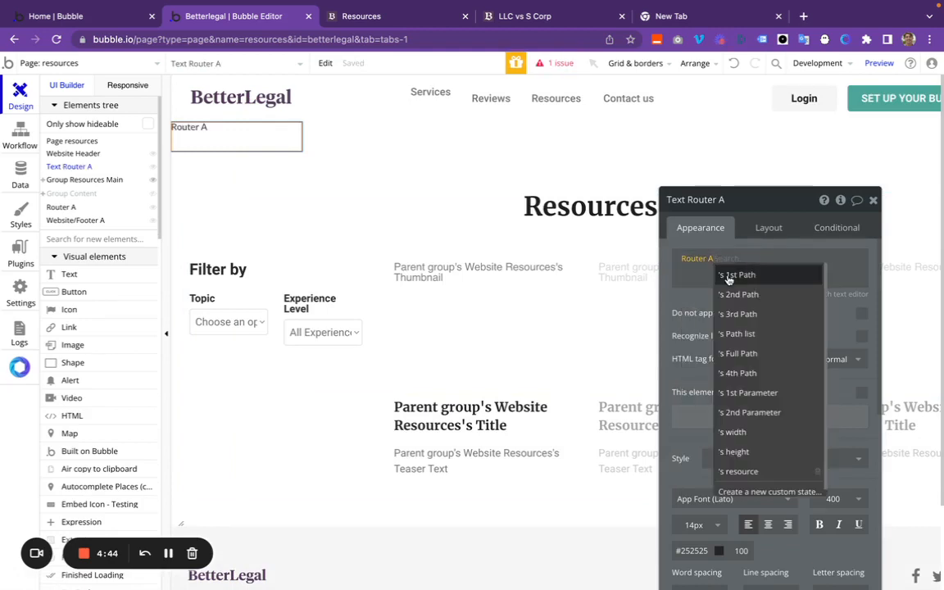
click(727, 275)
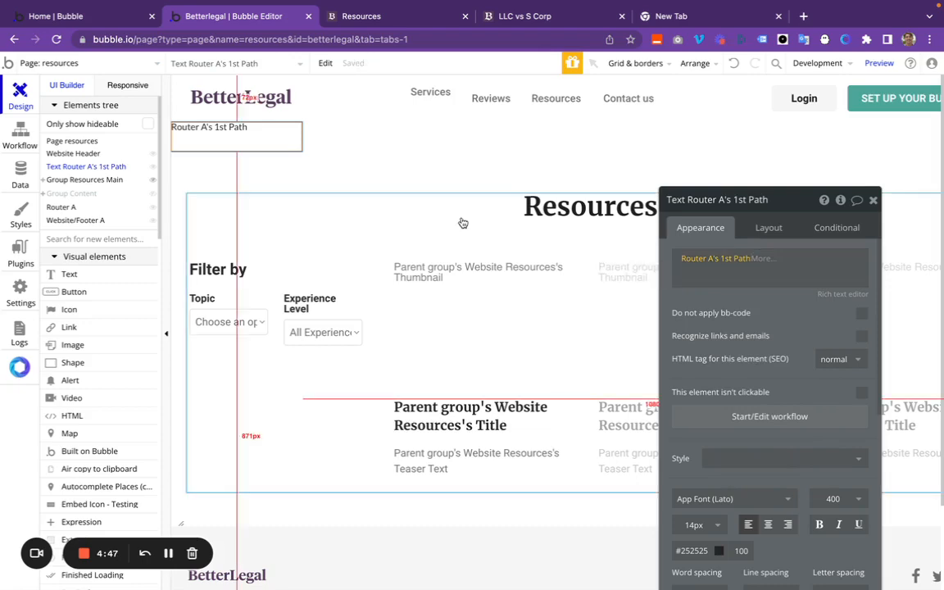
Switch to the test Resources page, reload it, and load app2.betterlegal.com/version-test/resources/new-page to test the path text
click(403, 18)
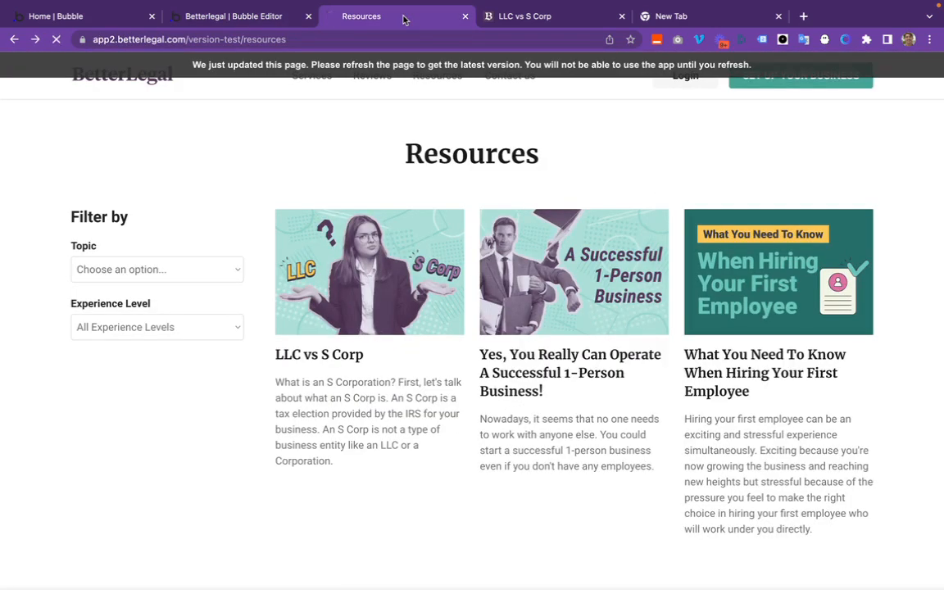
key(super+r)
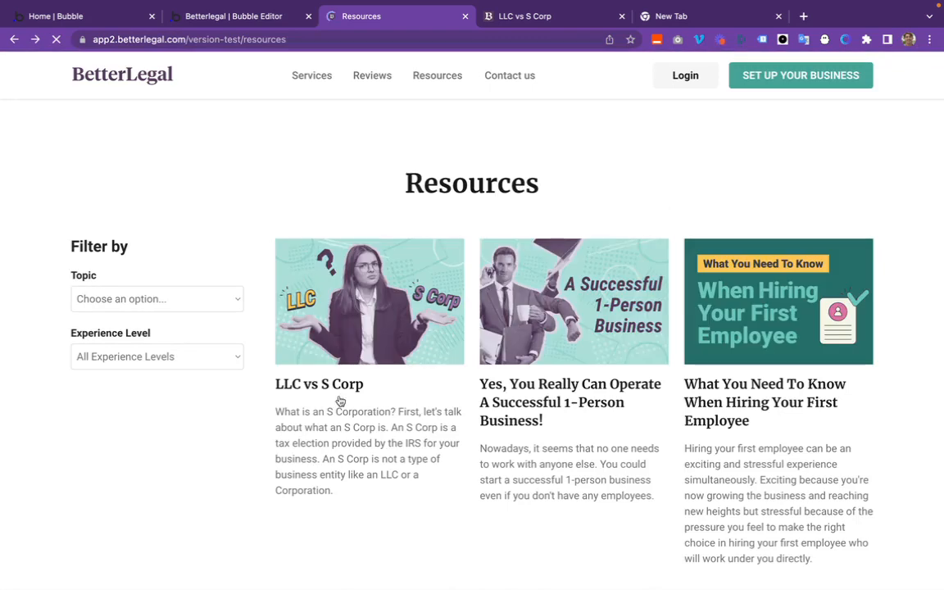
click(331, 40)
click(336, 42)
text(/)
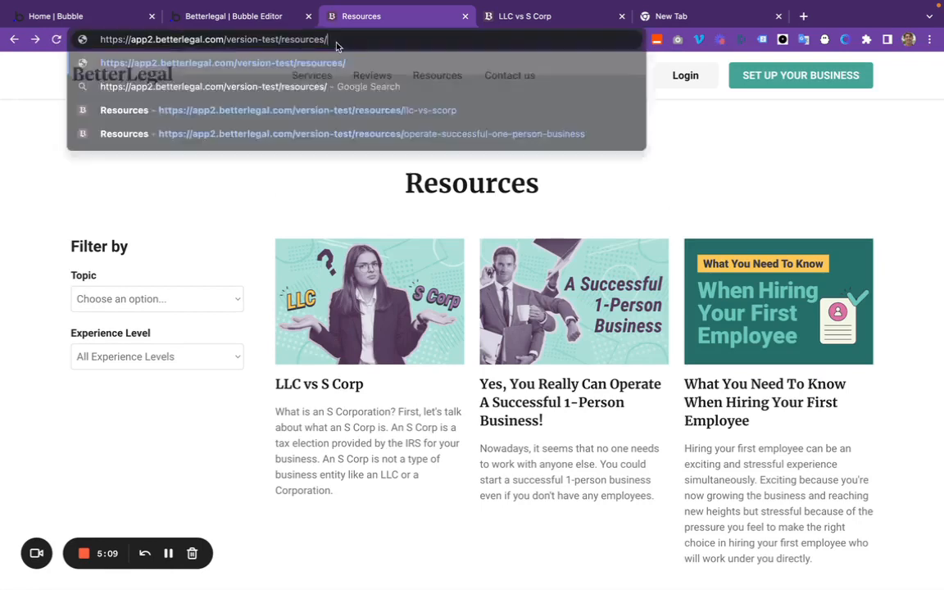
text(new-page)
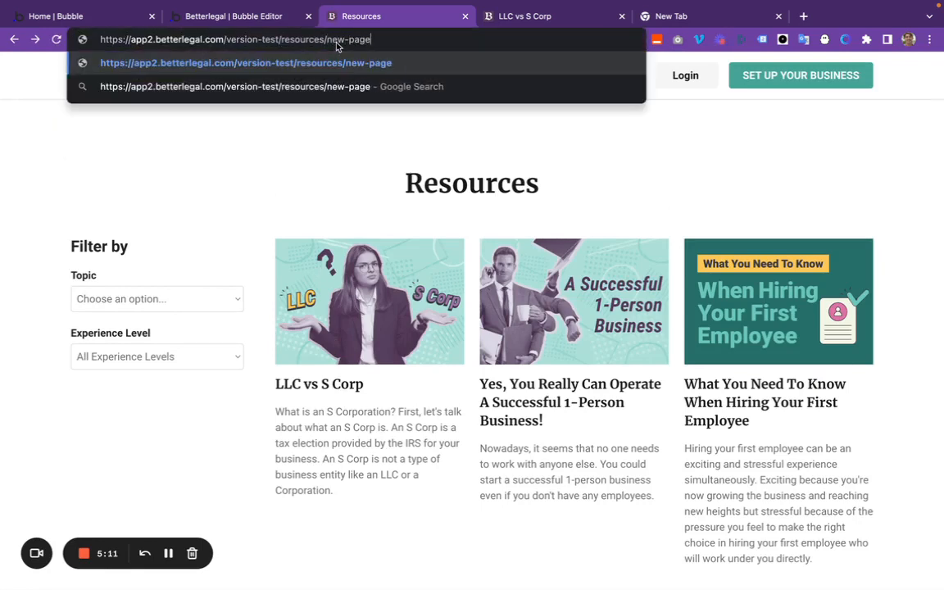
key(Return)
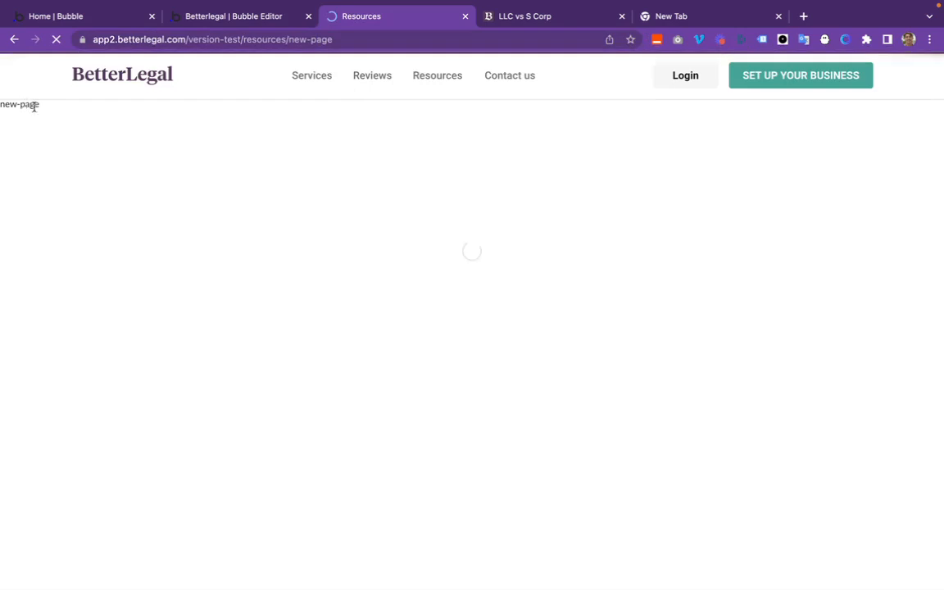
Return to the Bubble editor and change the path text element's content to Router A's 2nd Path
click(226, 16)
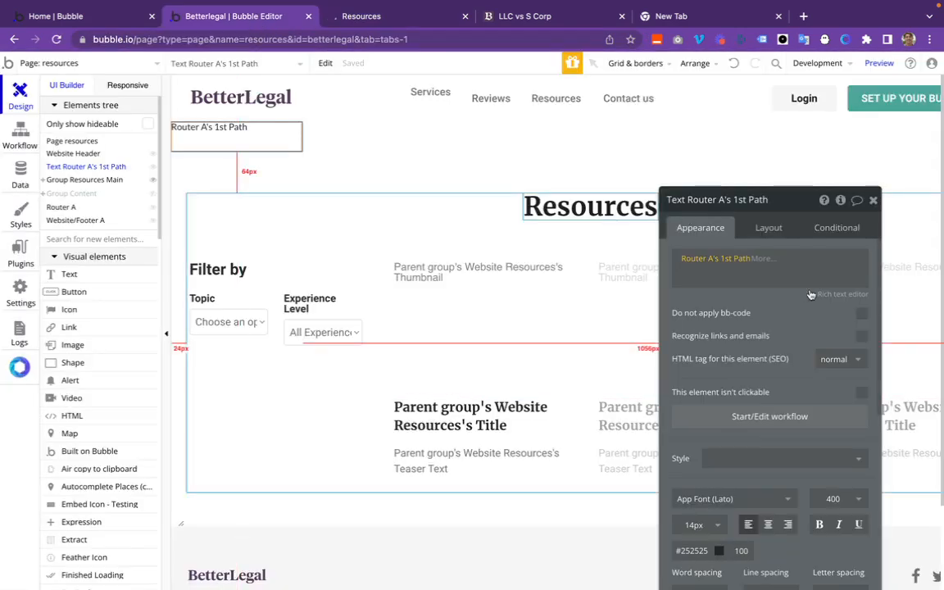
click(736, 259)
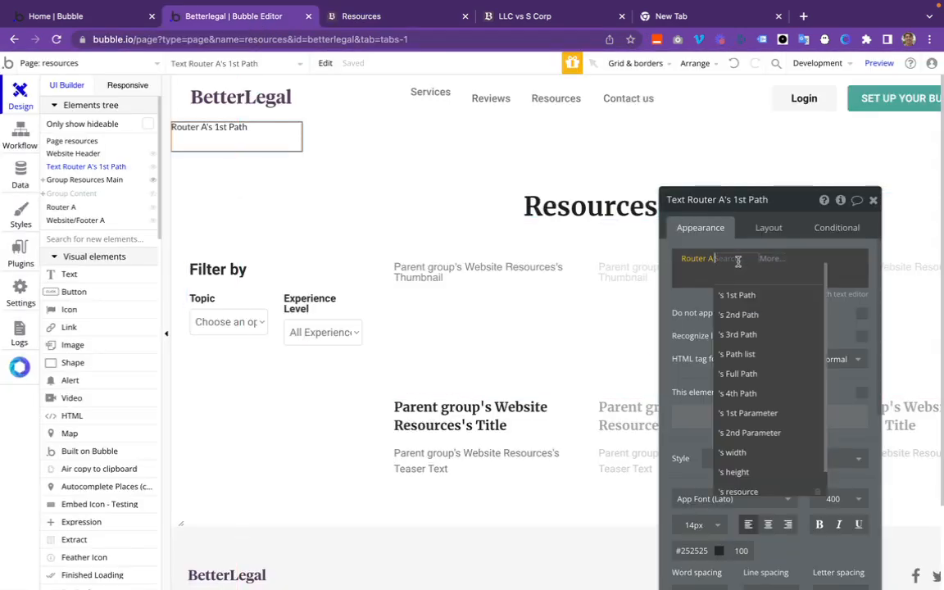
click(738, 315)
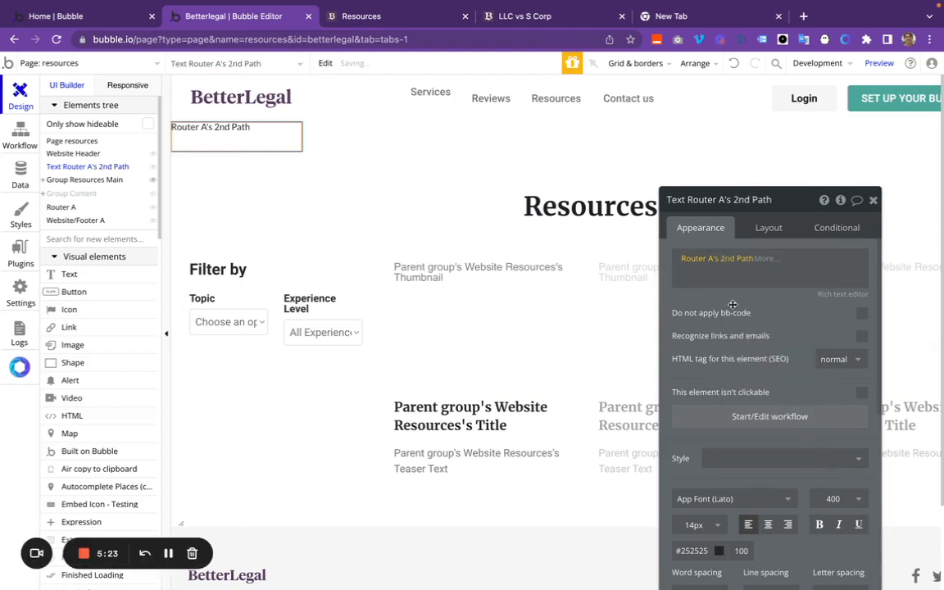
Switch to the test Resources page, reload it, and load app2.betterlegal.com/version-test/resources/1st-path/2nd-path to test the path text
click(365, 17)
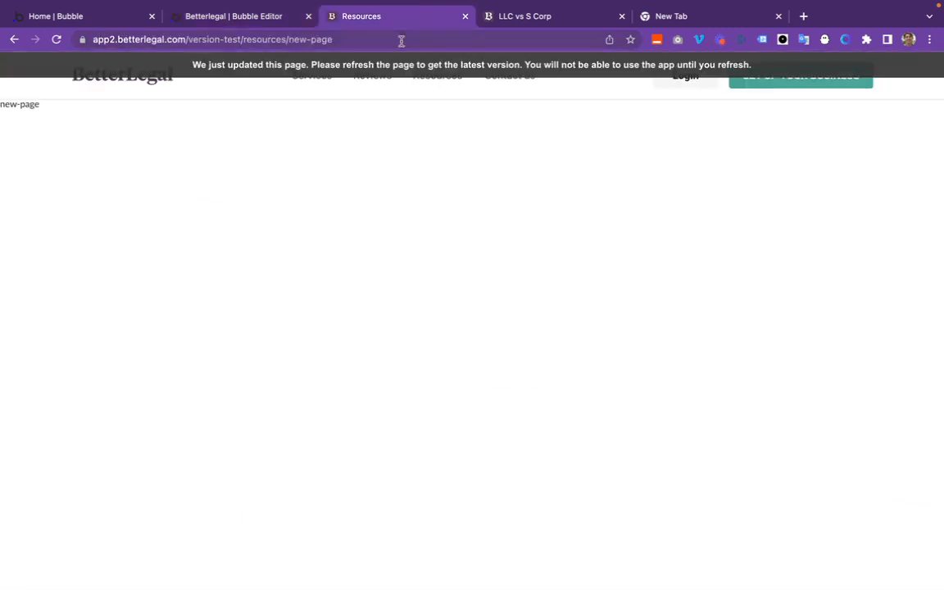
key(super+r)
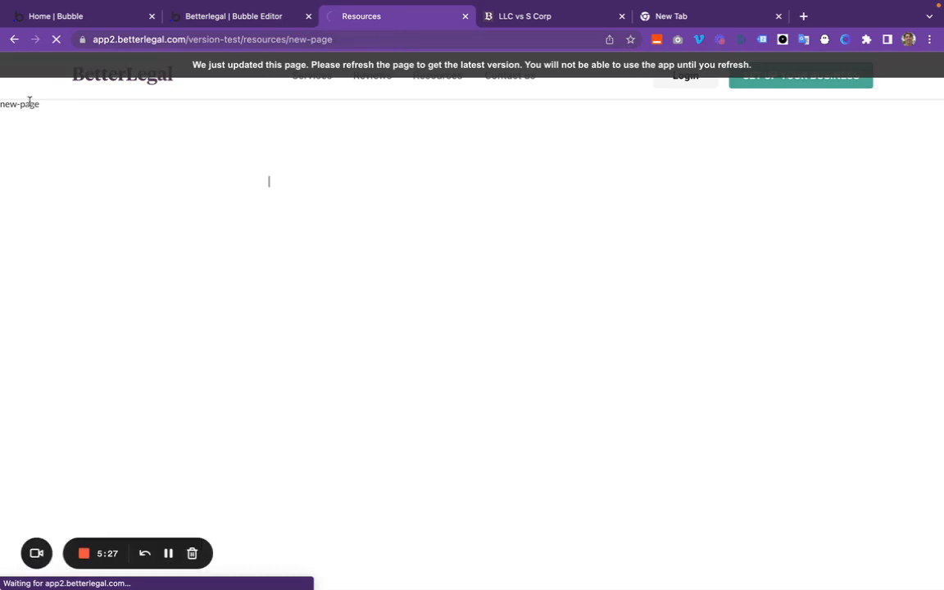
click(375, 39)
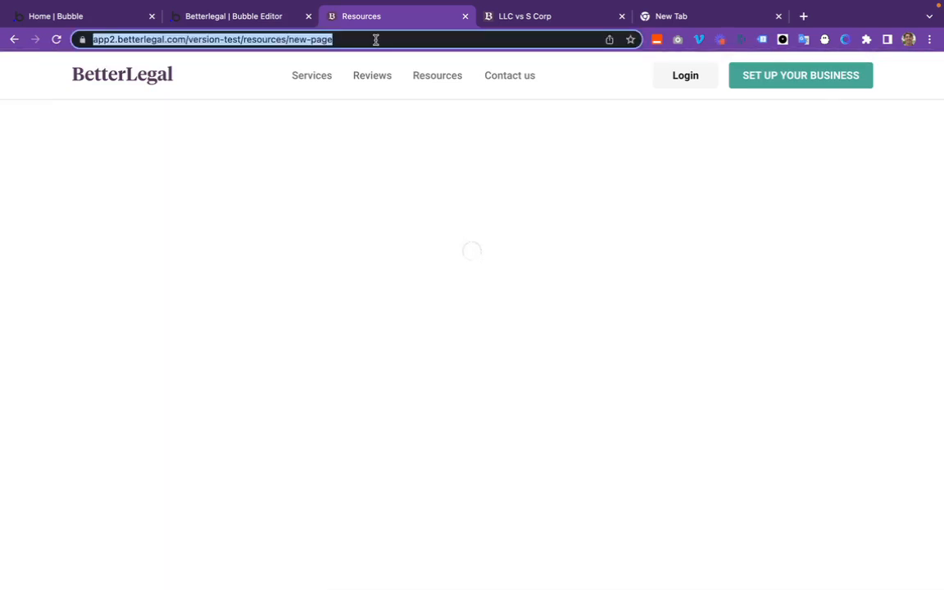
click(375, 39)
key(BackSpace)
key(BackSpace)
key(BackSpace)
key(BackSpace)
key(BackSpace)
key(BackSpace)
key(BackSpace)
key(BackSpace)
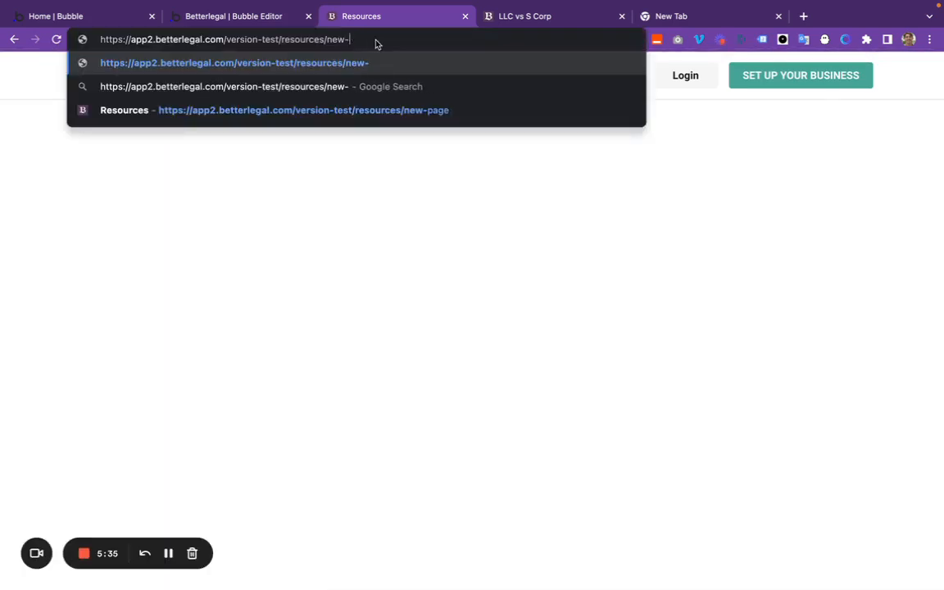
text(1st)
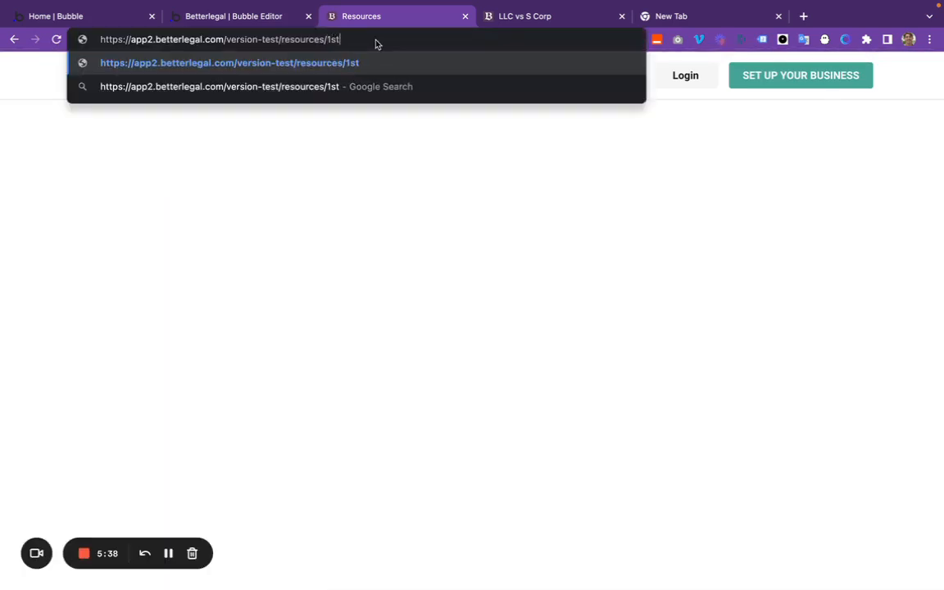
text(-path/2nd-path)
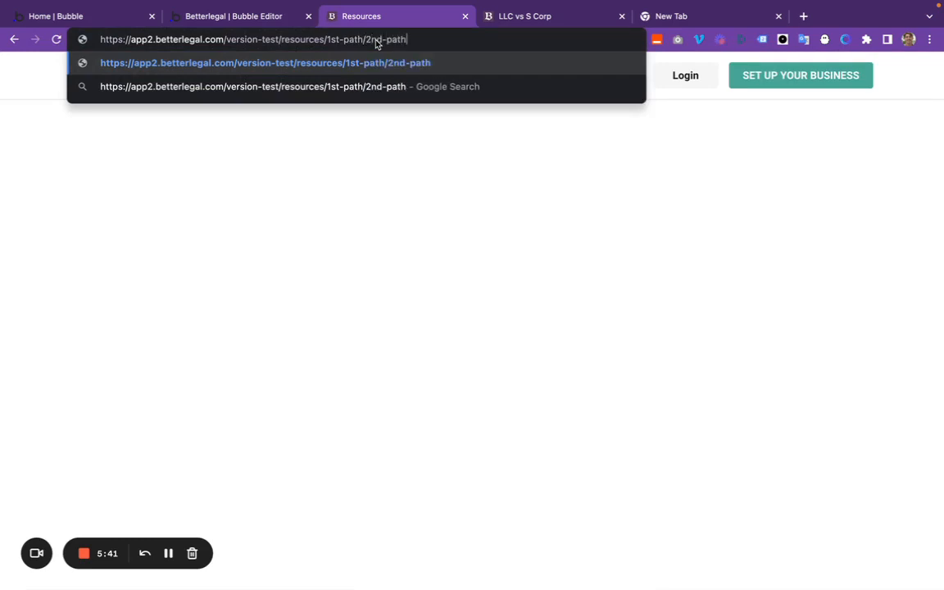
key(Return)
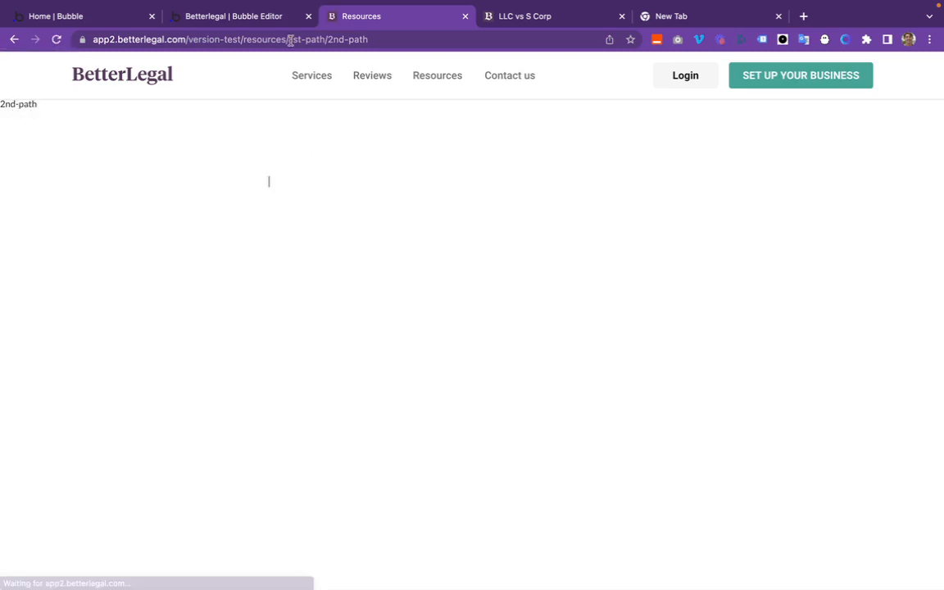
Strip both extra paths from the address and load app2.betterlegal.com/version-test/resources
drag(291, 40, 375, 39)
key(BackSpace)
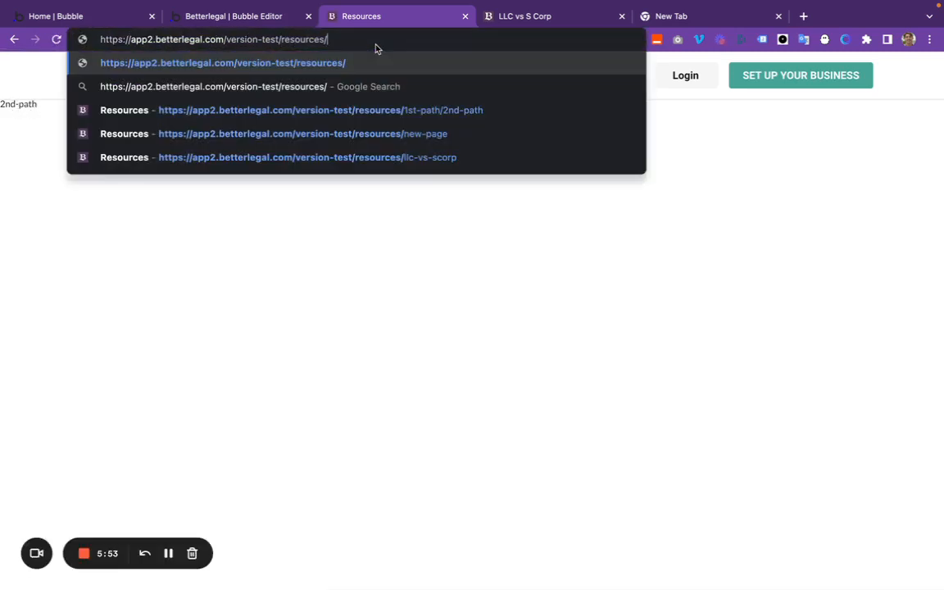
key(BackSpace)
key(Return)
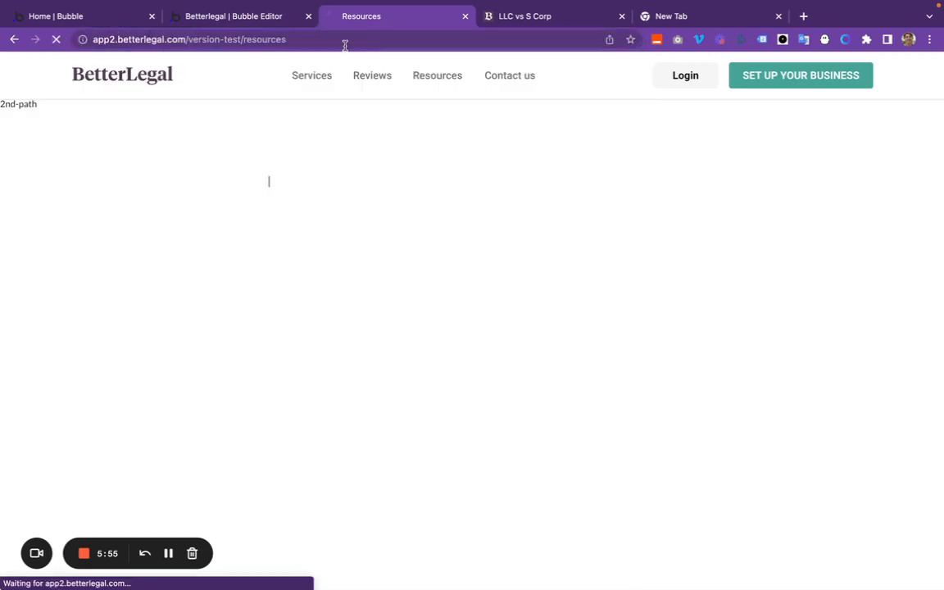
Return to the Bubble editor and cut the Router A's 2nd Path text element from the page
click(269, 25)
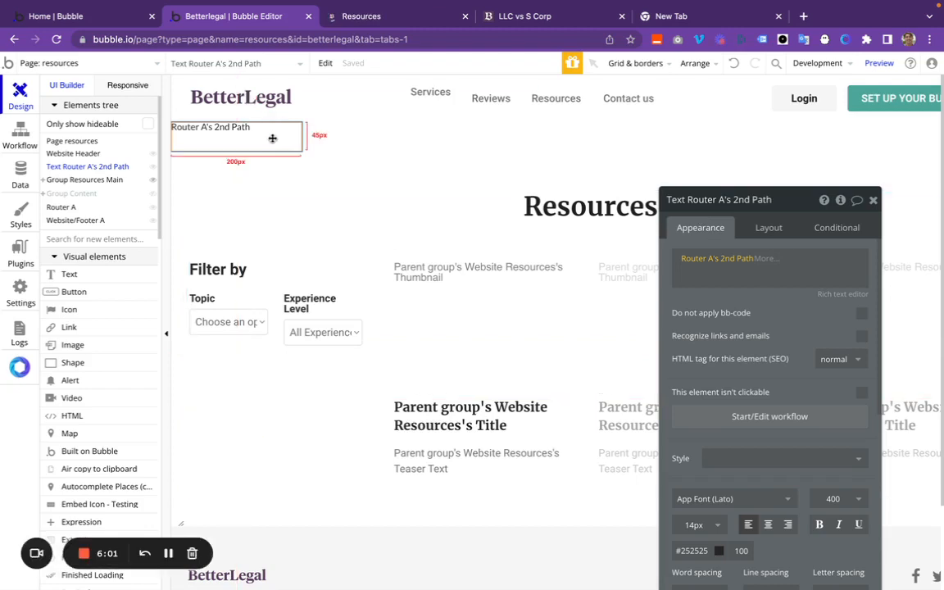
click(325, 65)
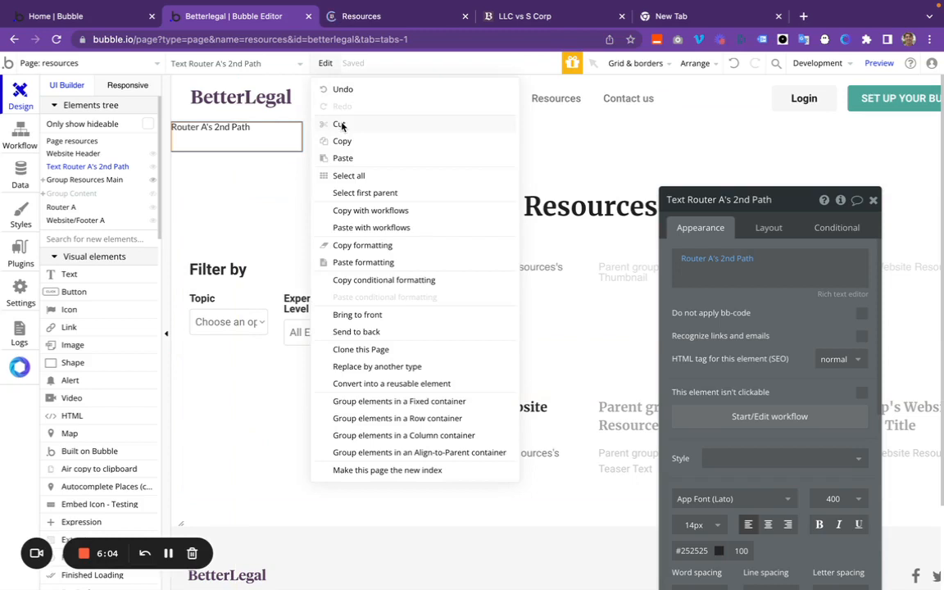
click(339, 125)
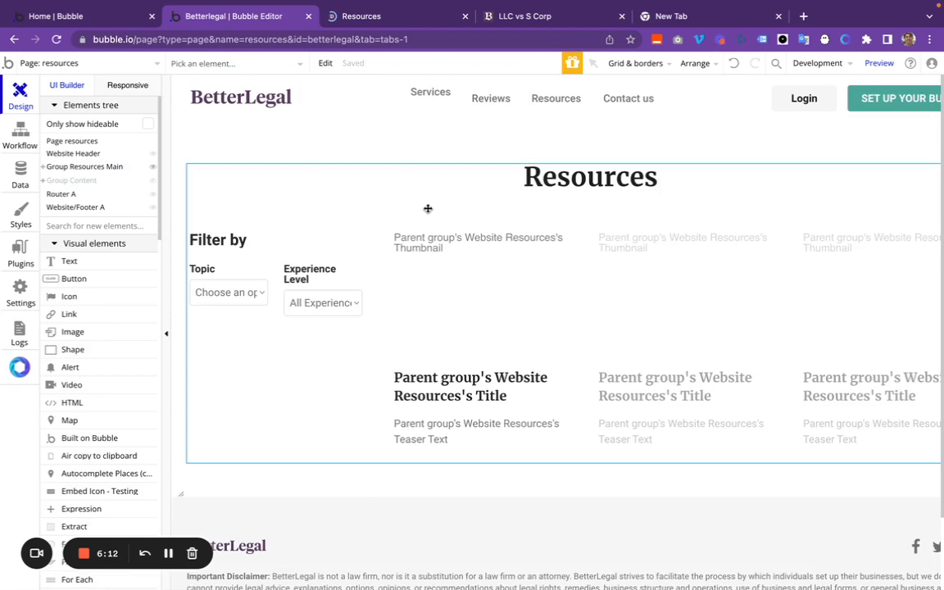
Examine the visibility conditions of Group Content and Group Resources Main that depend on Router A's 1st Path
double_click(384, 211)
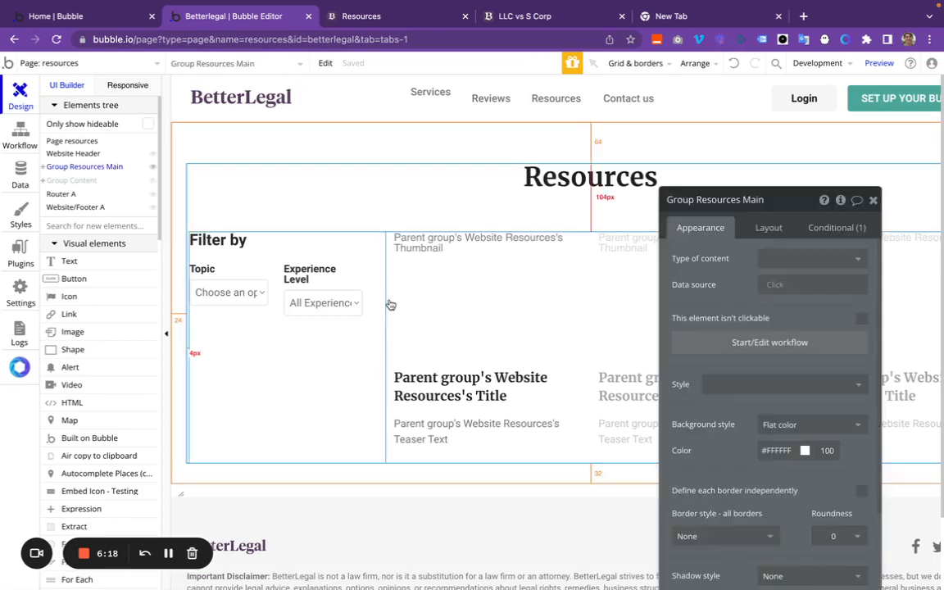
click(94, 181)
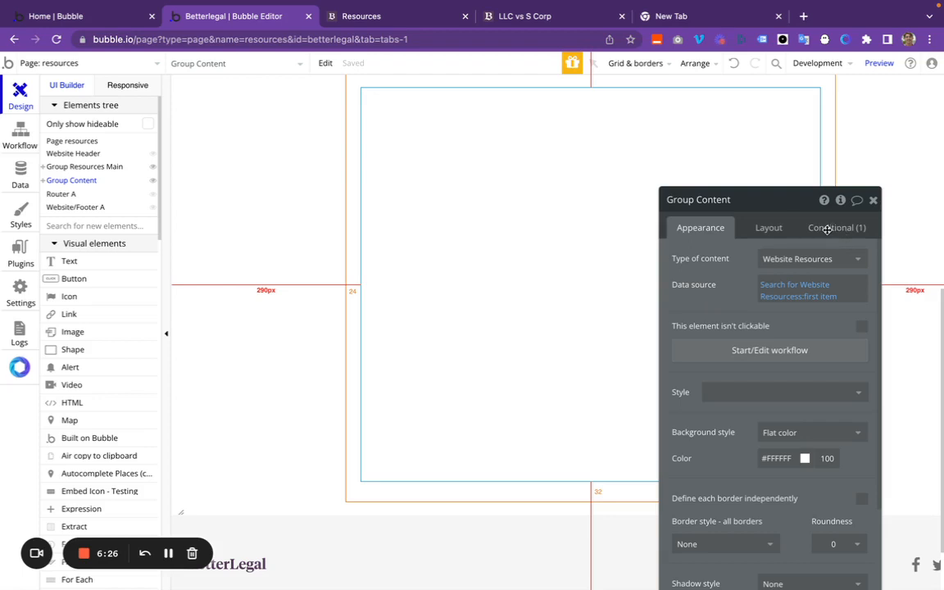
click(603, 246)
click(828, 230)
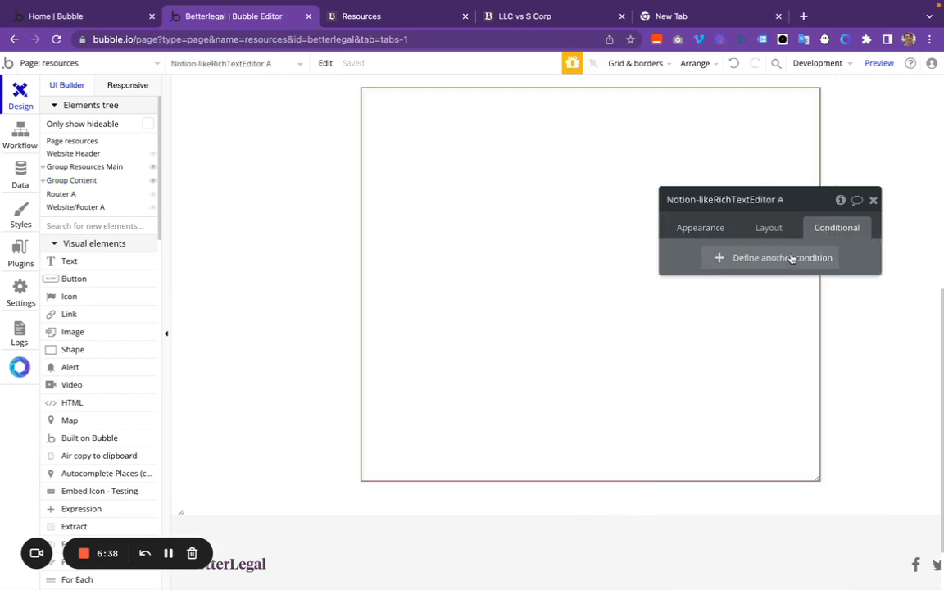
click(68, 182)
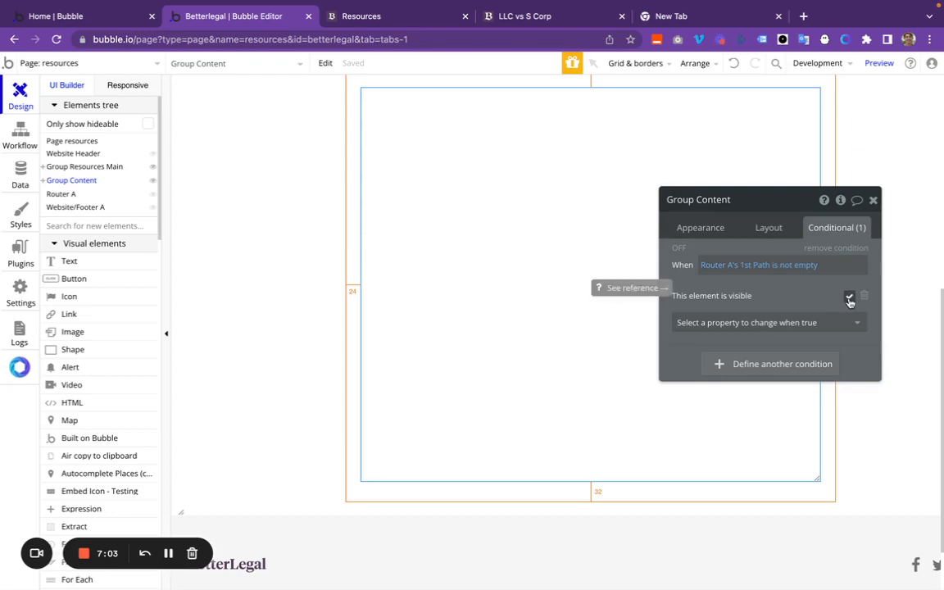
scroll(565, 337, up, 5)
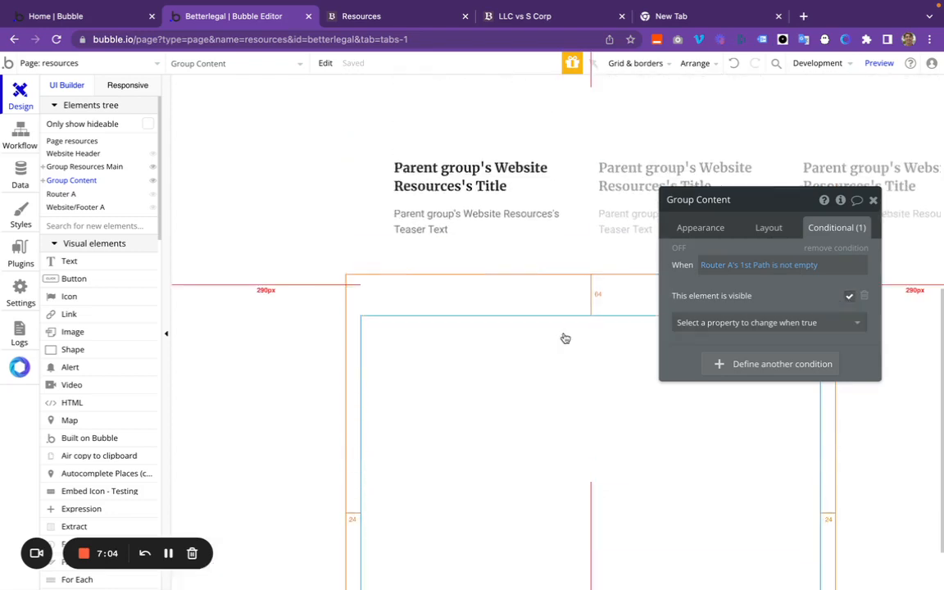
scroll(565, 337, up, 3)
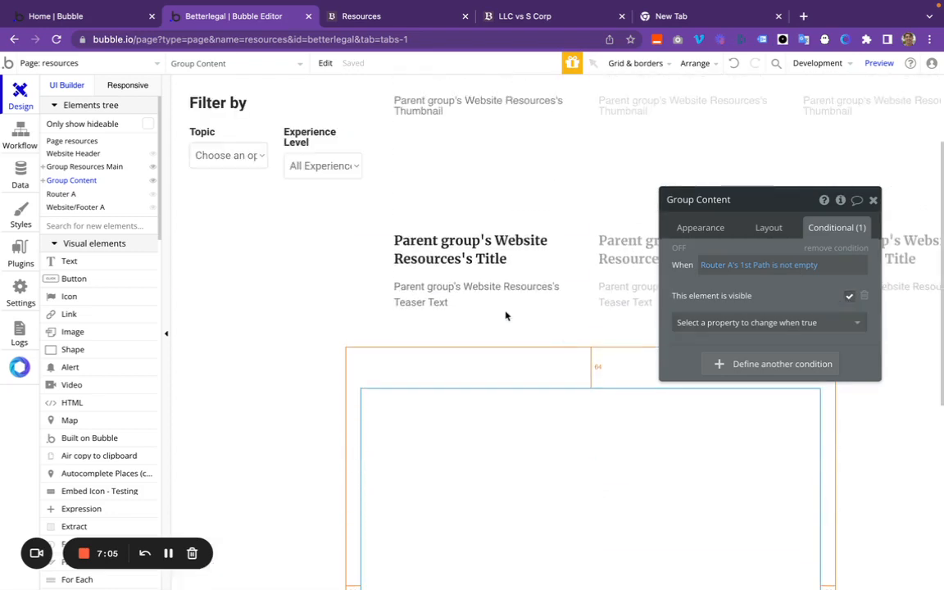
click(80, 166)
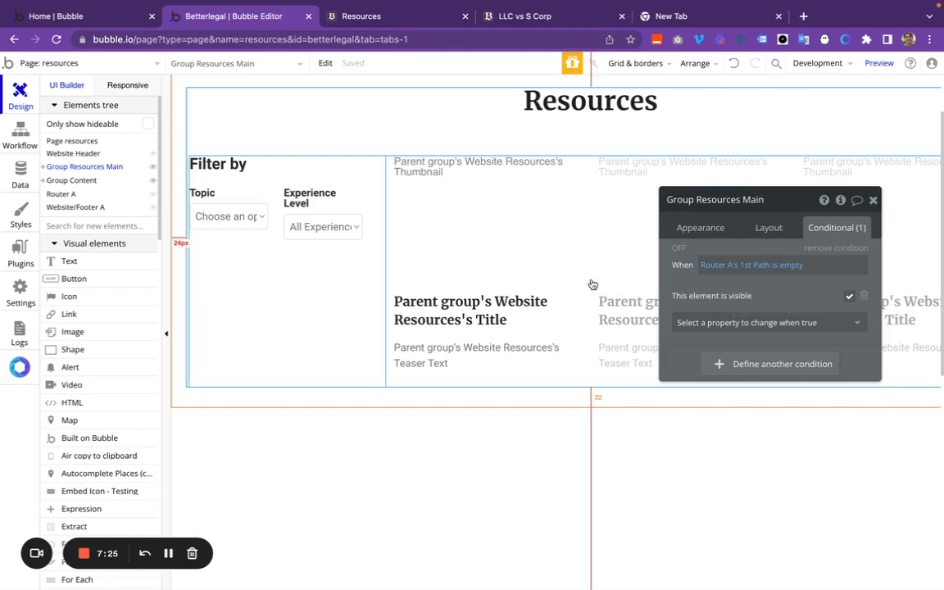
Reselect Group Content and look at its type of content and data source settings
click(443, 473)
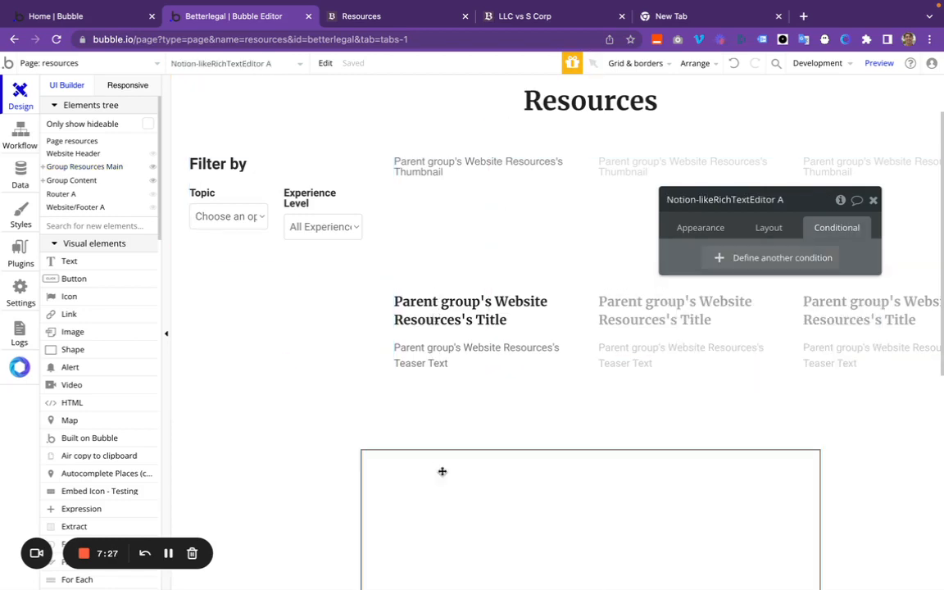
click(65, 180)
scroll(579, 237, down, 5)
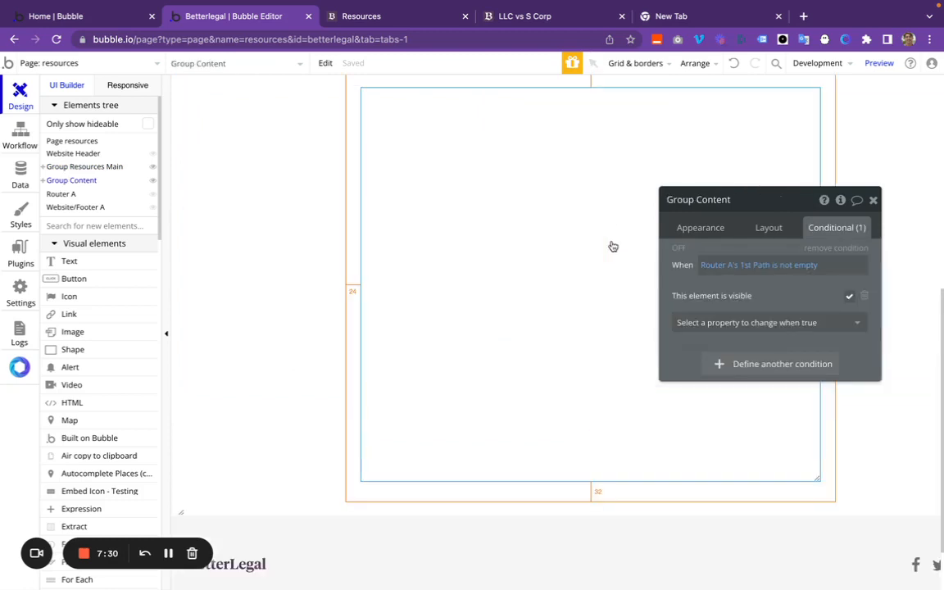
click(702, 227)
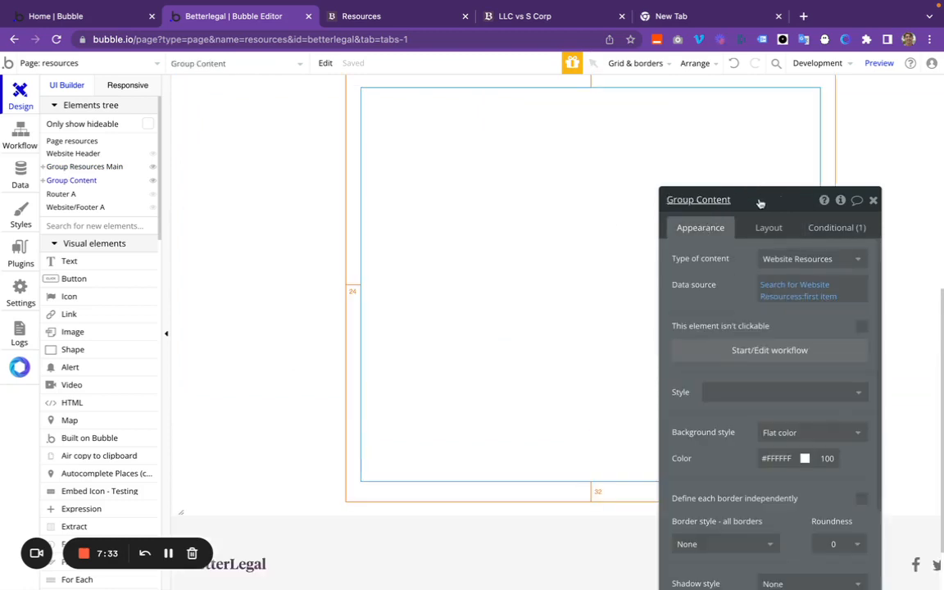
drag(761, 204, 769, 153)
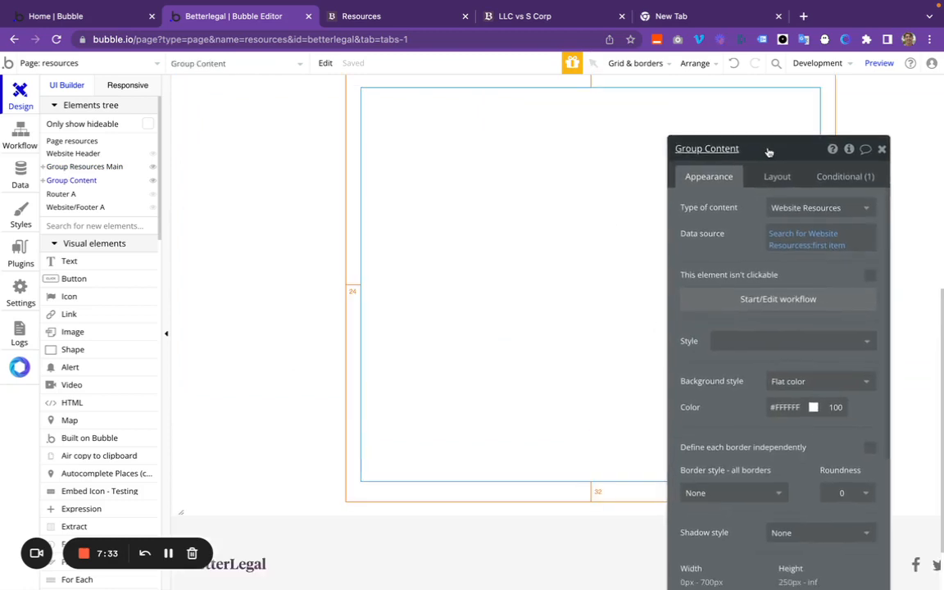
Open the app's data types and view the fields of the Website Resources type
click(27, 169)
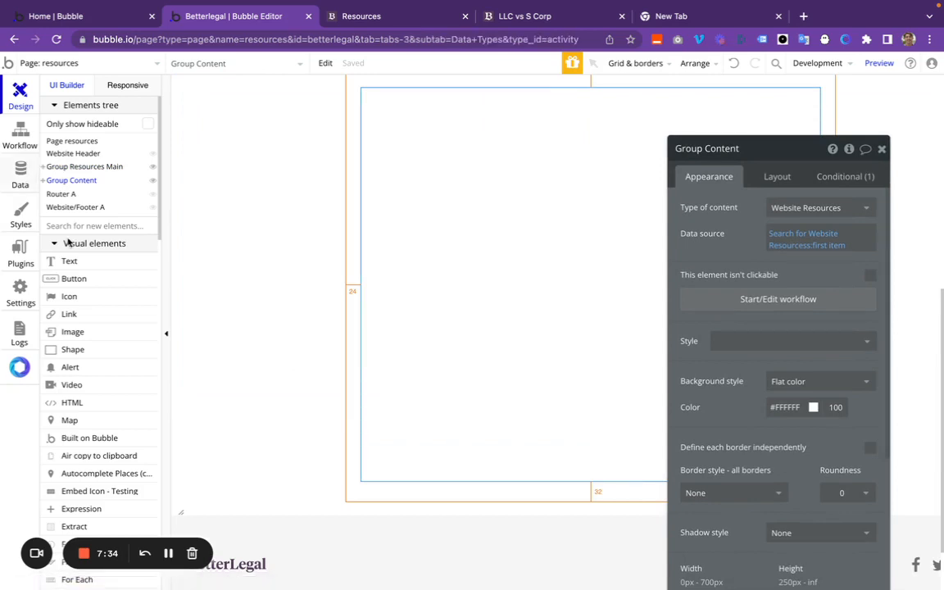
scroll(114, 396, down, 10)
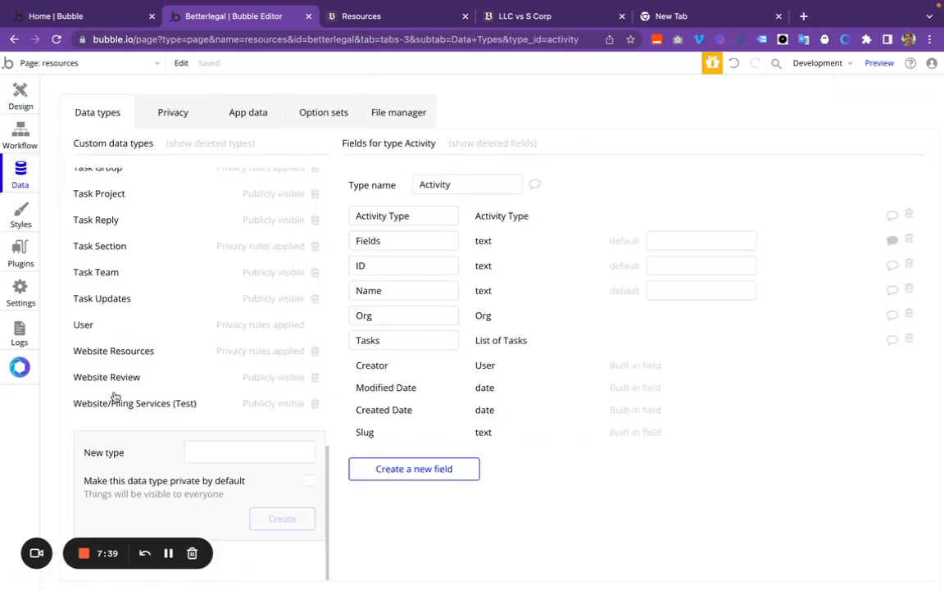
click(120, 359)
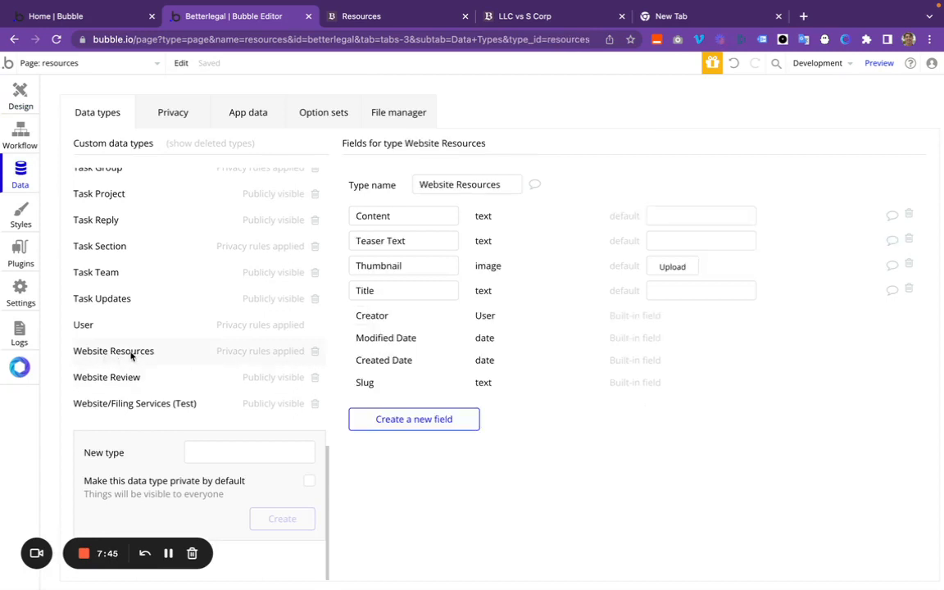
Open the All Website Resources database view and review the entries' content, titles and slugs
click(238, 113)
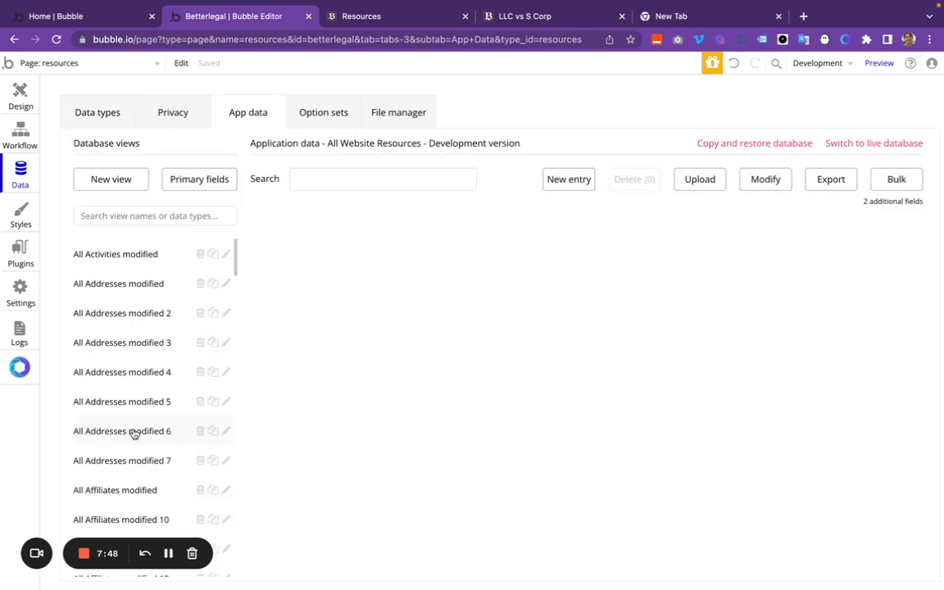
scroll(135, 434, down, 10)
scroll(134, 434, down, 10)
scroll(134, 434, down, 10)
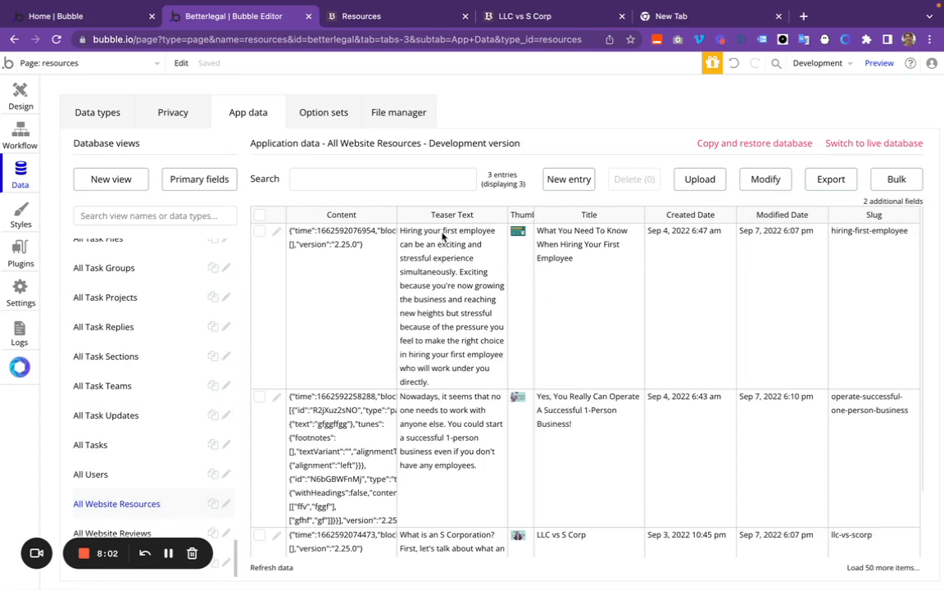
scroll(442, 382, down, 2)
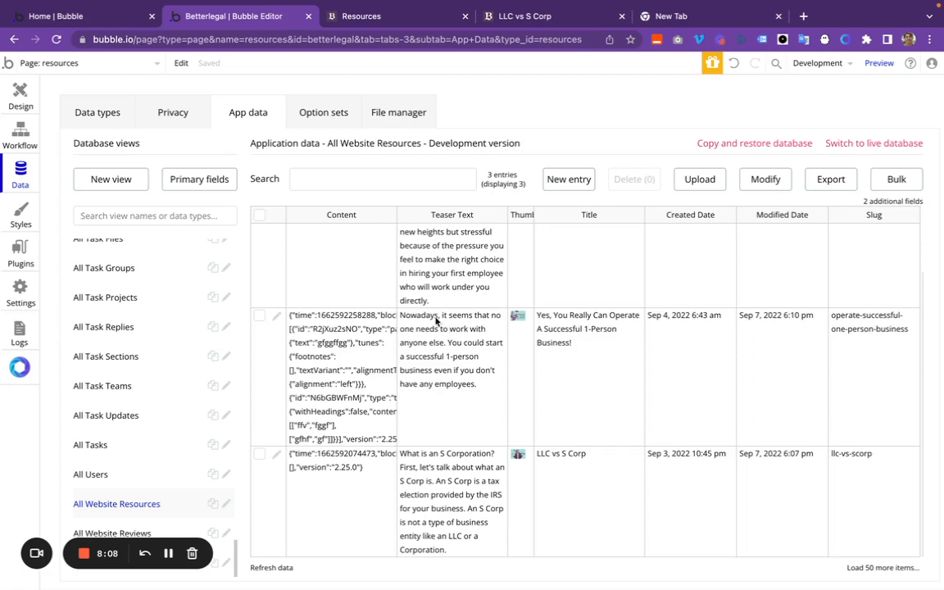
scroll(344, 262, up, 1)
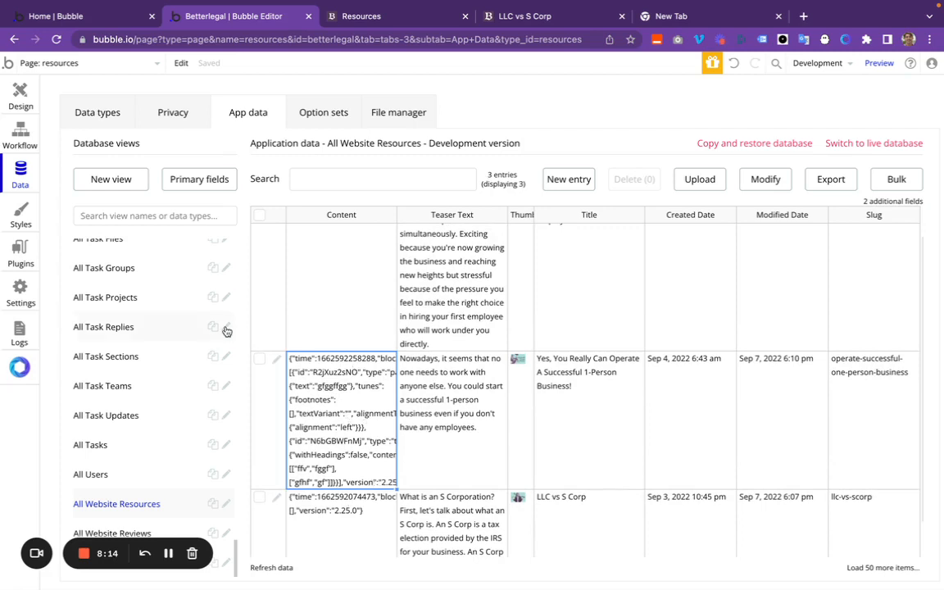
Return to the page design and inspect the slug constraint in Group Content's Website Resources search
click(19, 102)
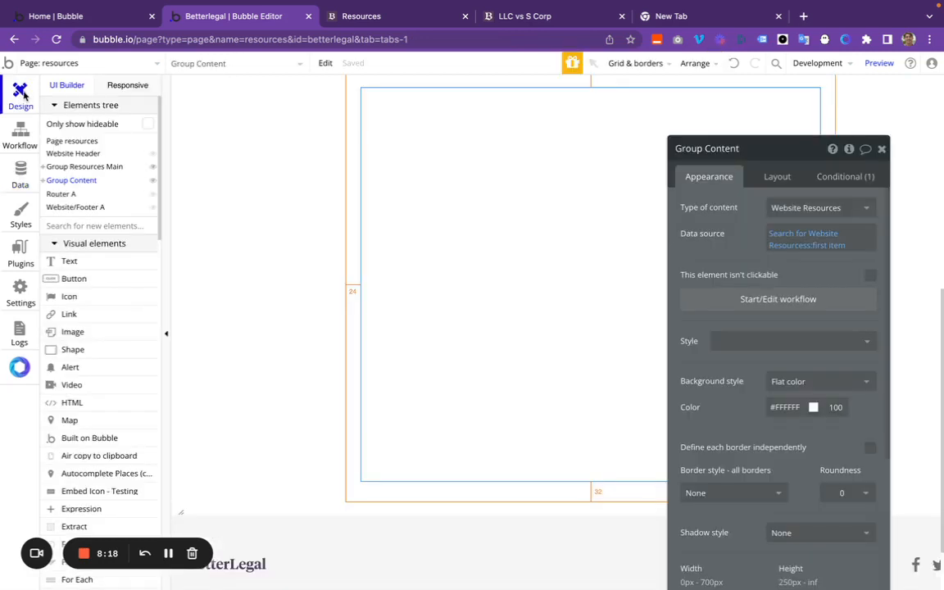
click(792, 246)
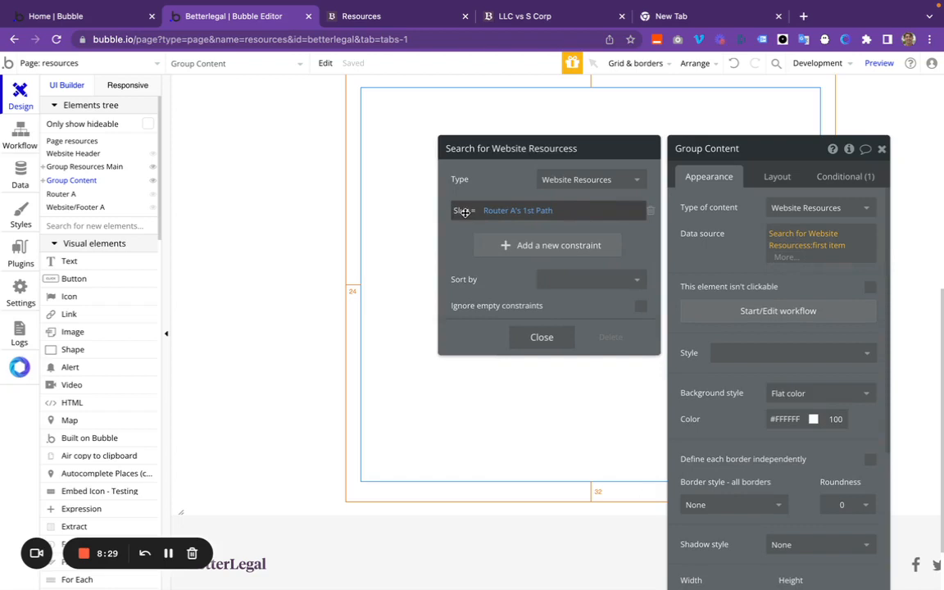
drag(465, 213, 541, 217)
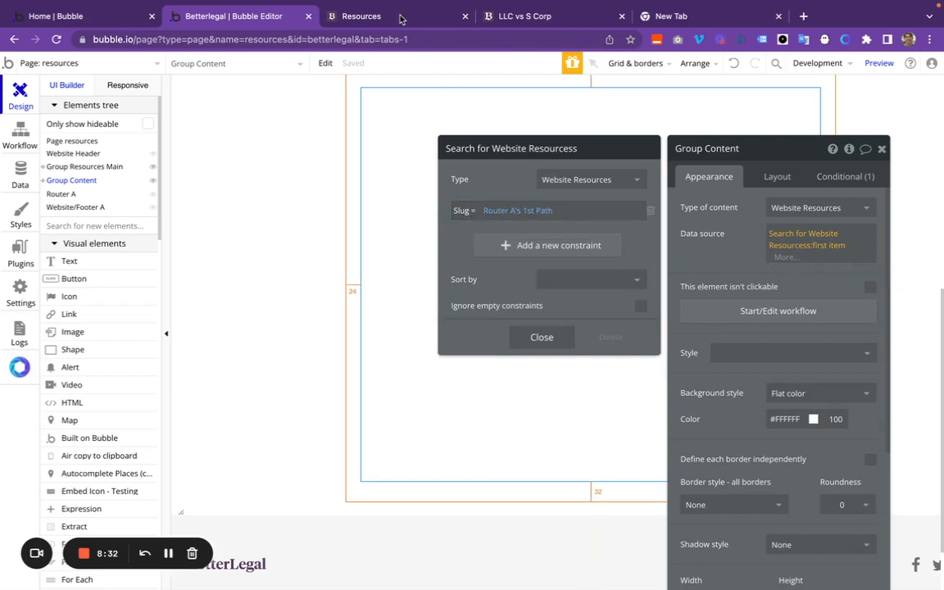
Switch to the live Resources page and extend its URL with the slug /llc-vs-scorp without loading it
click(360, 16)
click(312, 38)
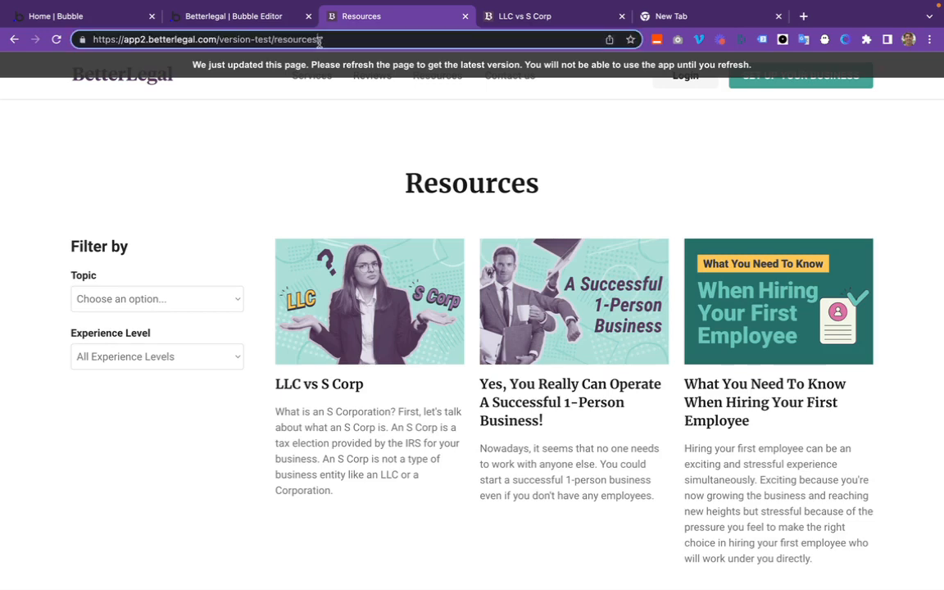
click(320, 39)
text(/l)
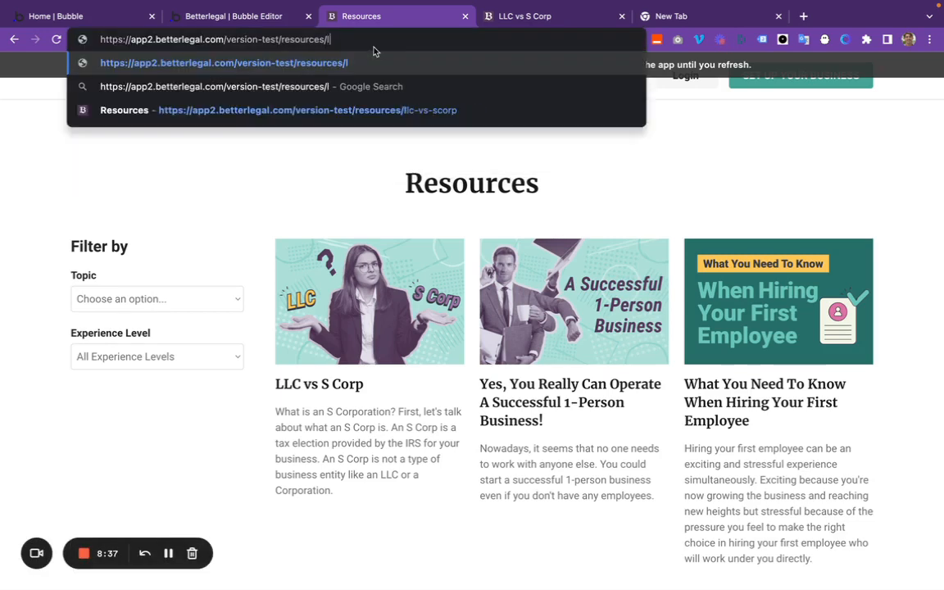
text(lc-v)
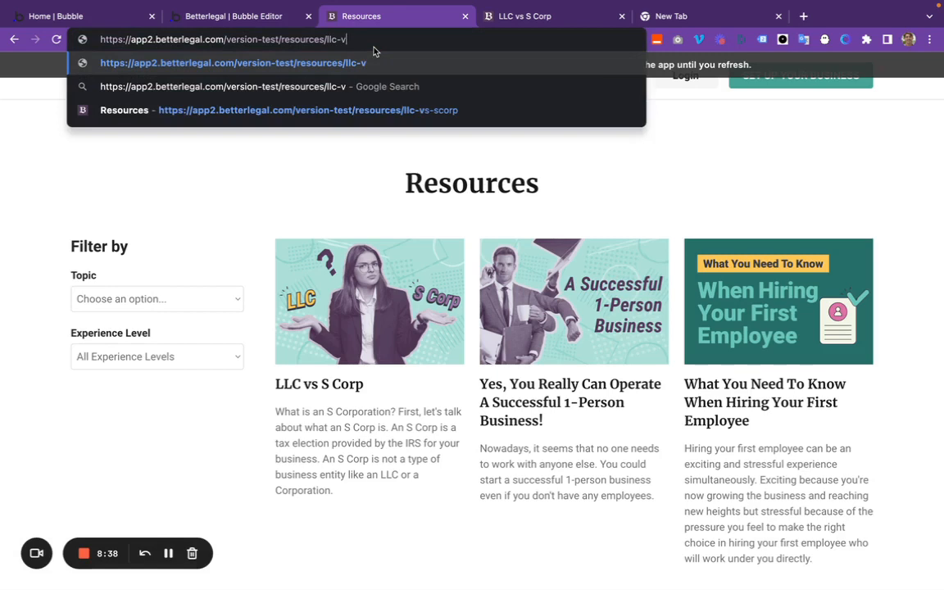
text(s)
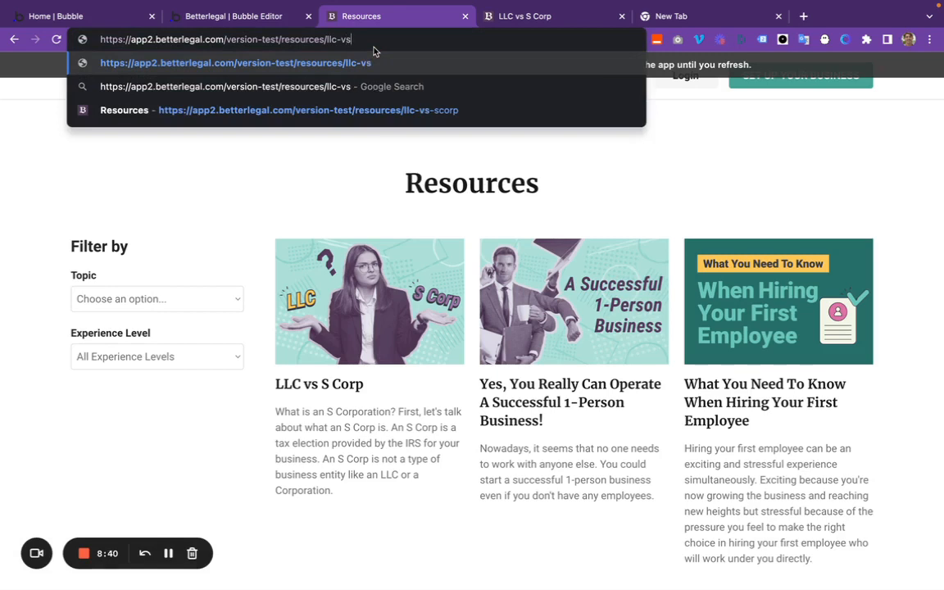
text(-scorp)
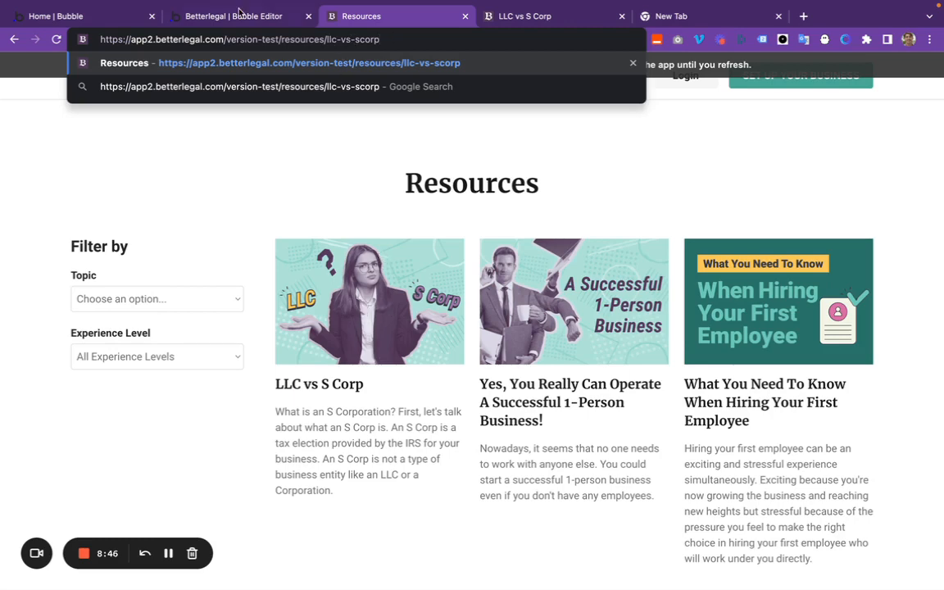
Return to the Bubble editor and review Group Content's first-item search data source and its slug constraint
click(216, 14)
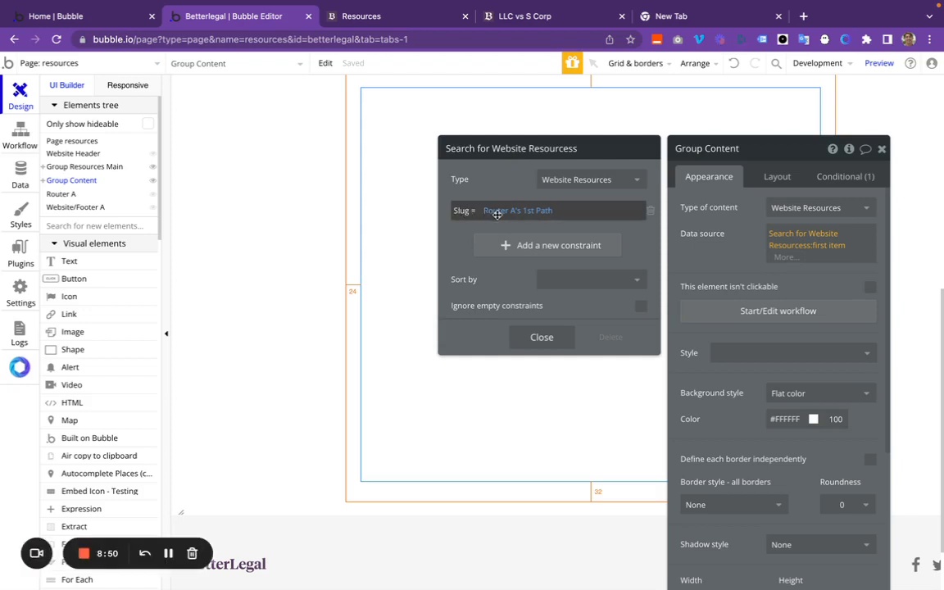
click(26, 184)
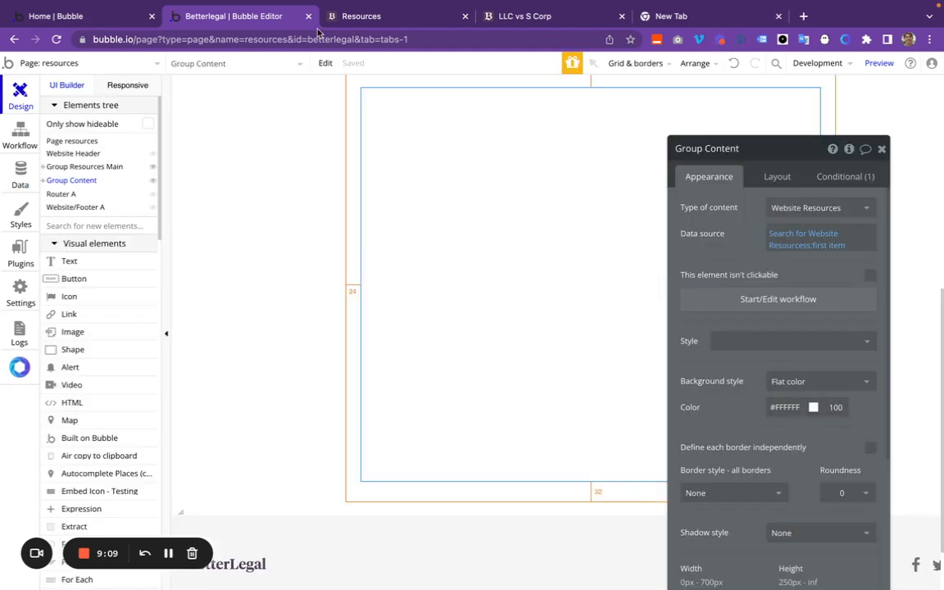
click(771, 239)
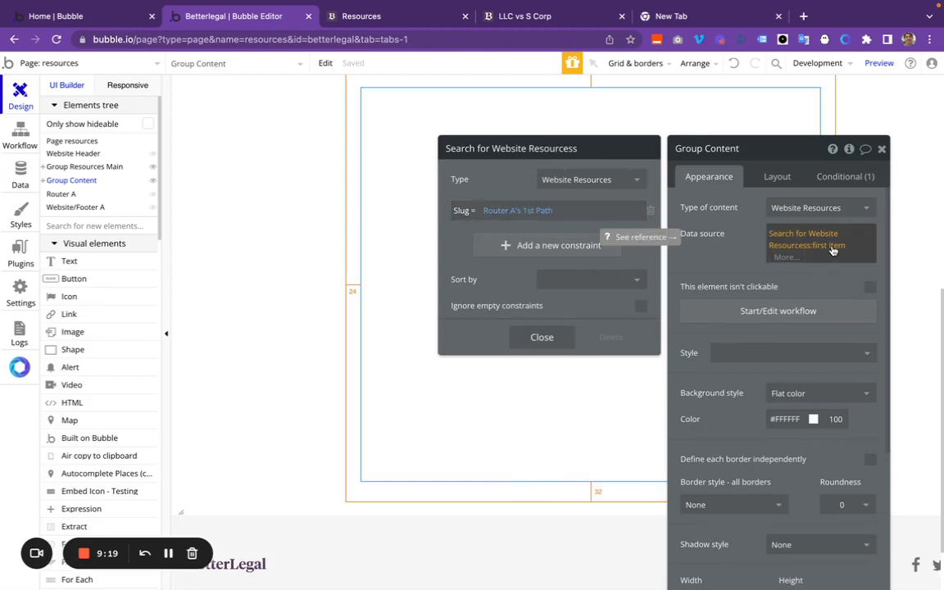
click(752, 260)
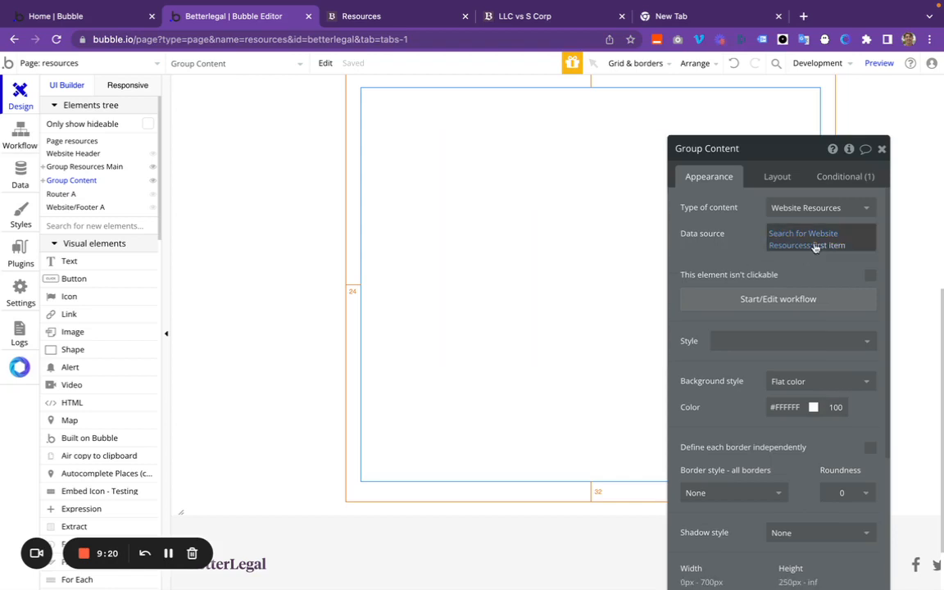
scroll(755, 247, down, 1)
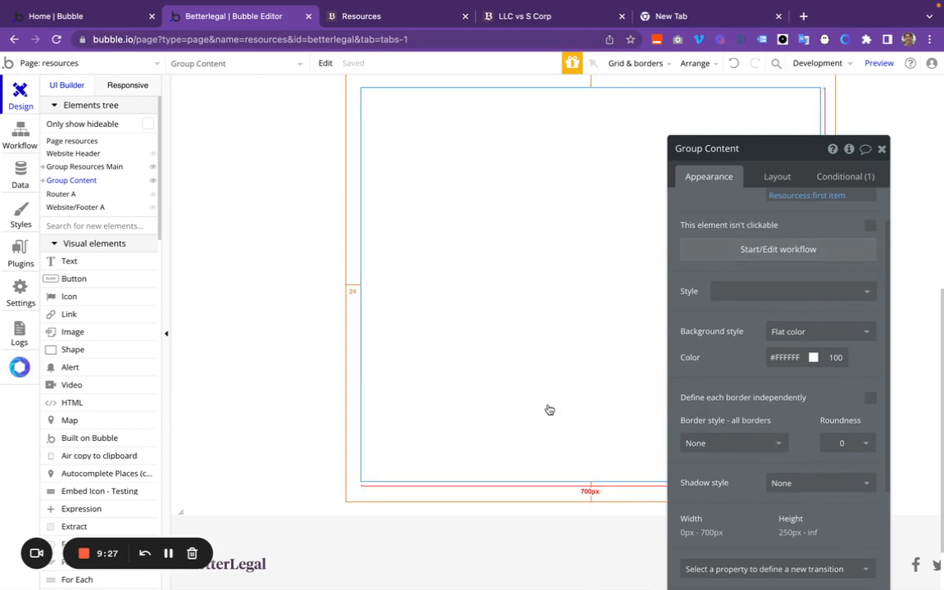
scroll(778, 357, down, 3)
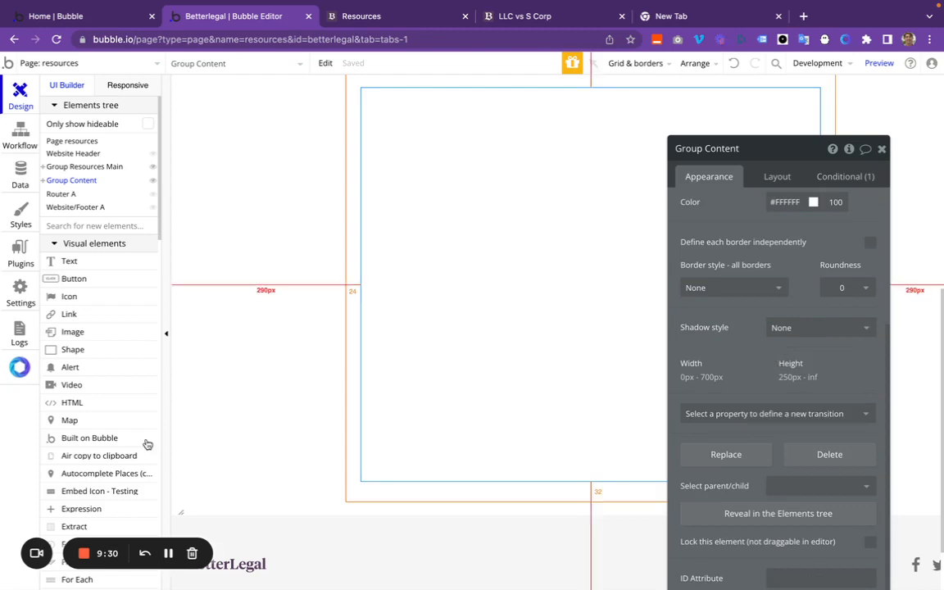
Review the settings of the Notion-like rich text editor inside Group Content, including its block tools, translations and shortcuts
click(168, 553)
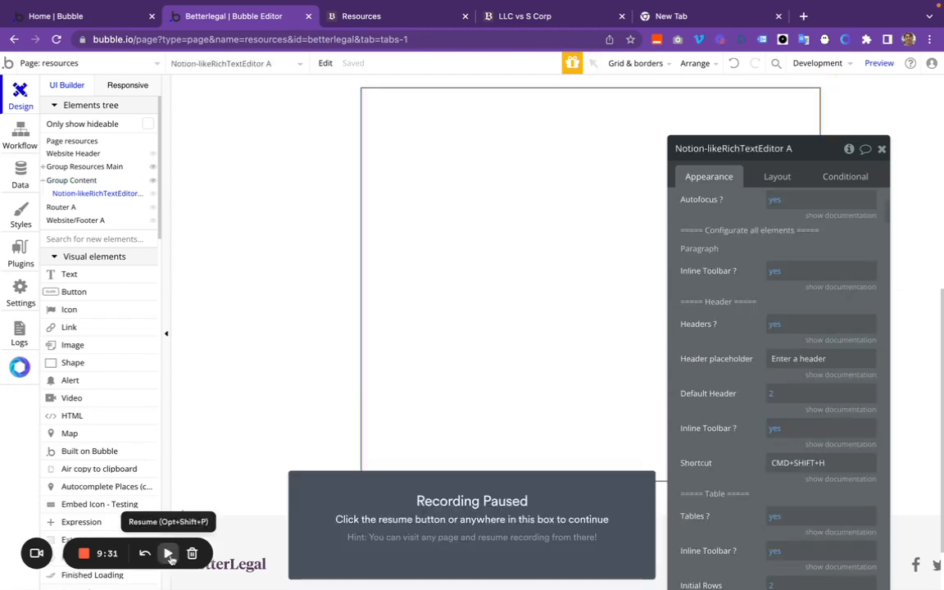
click(168, 553)
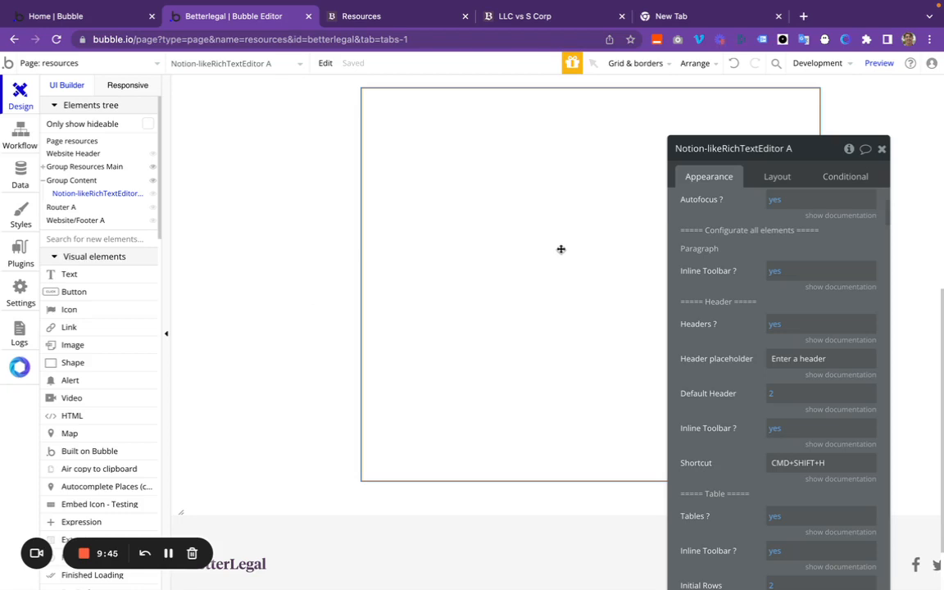
scroll(763, 377, down, 9)
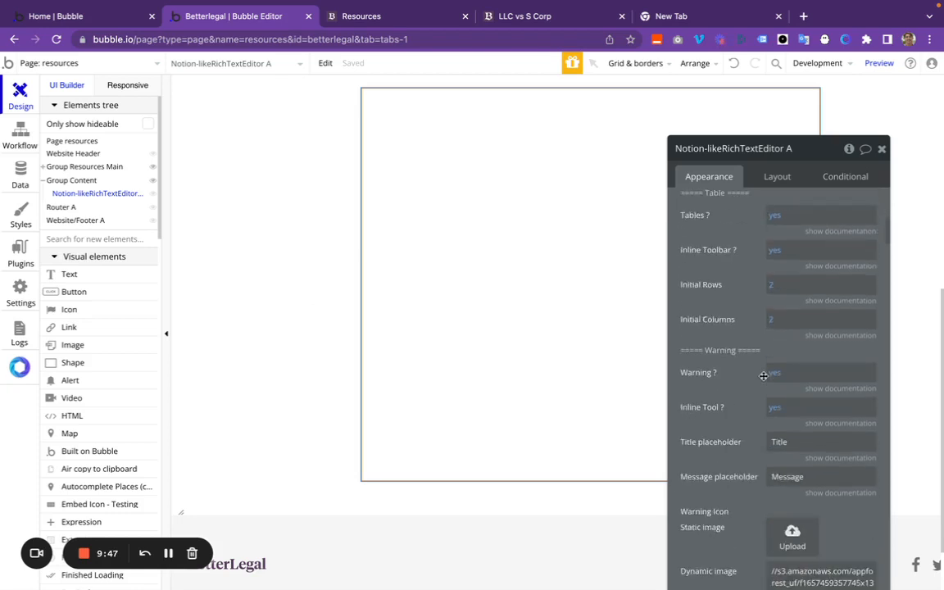
scroll(764, 376, down, 10)
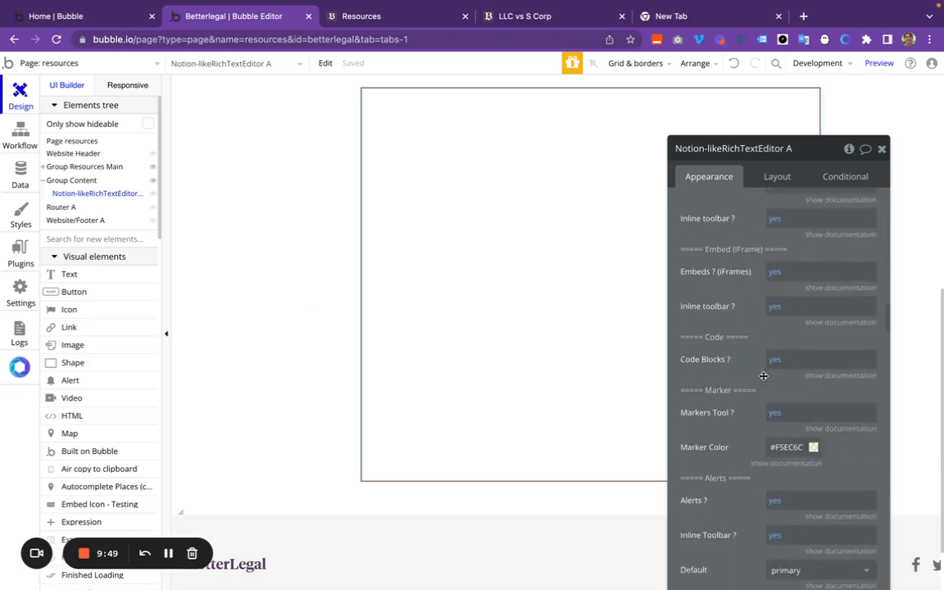
scroll(764, 376, down, 12)
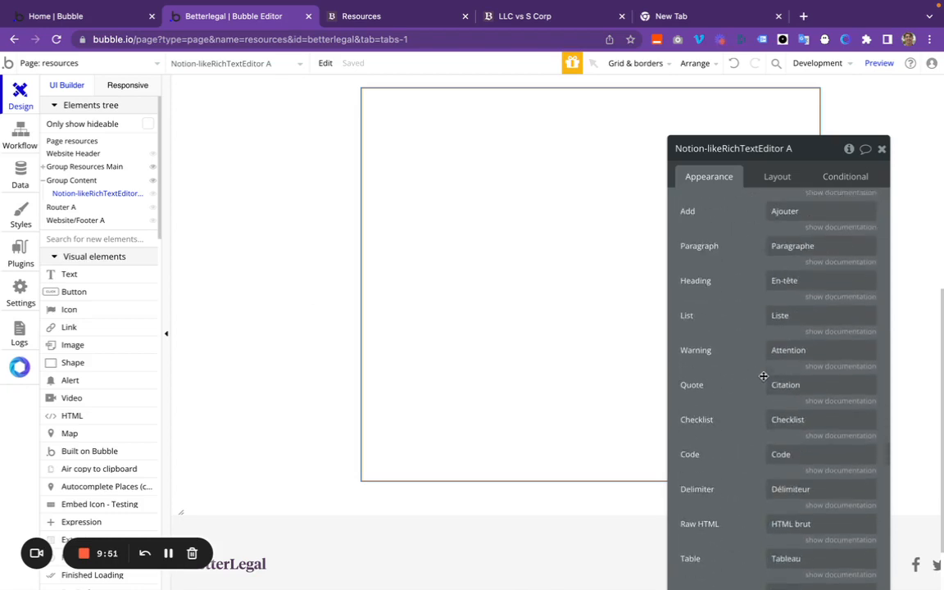
scroll(763, 376, down, 15)
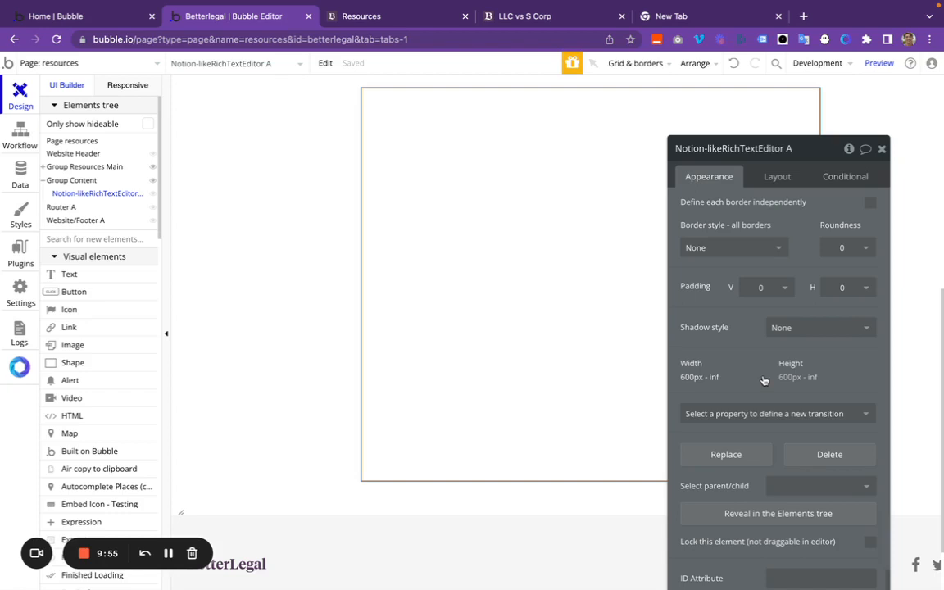
scroll(763, 377, up, 10)
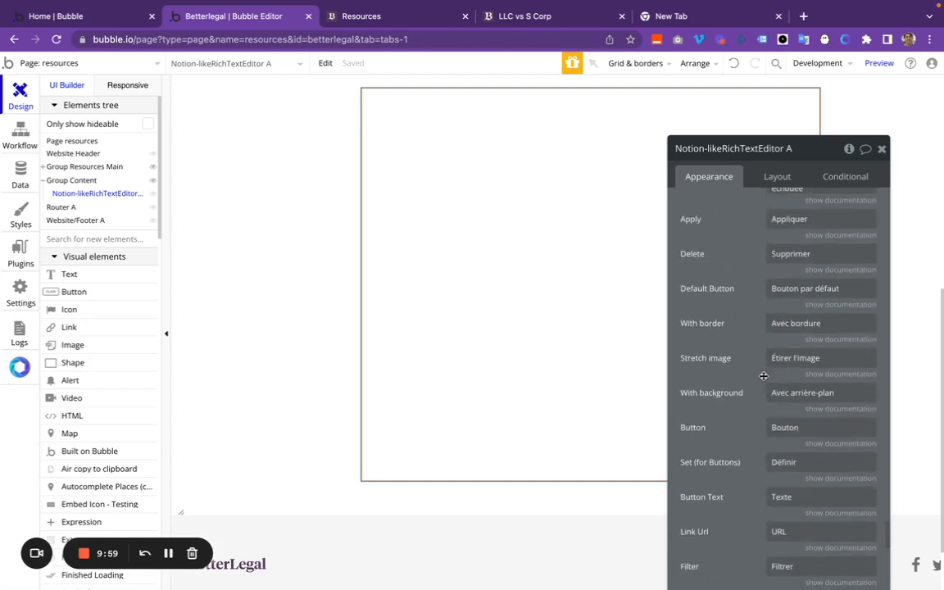
scroll(763, 376, up, 4)
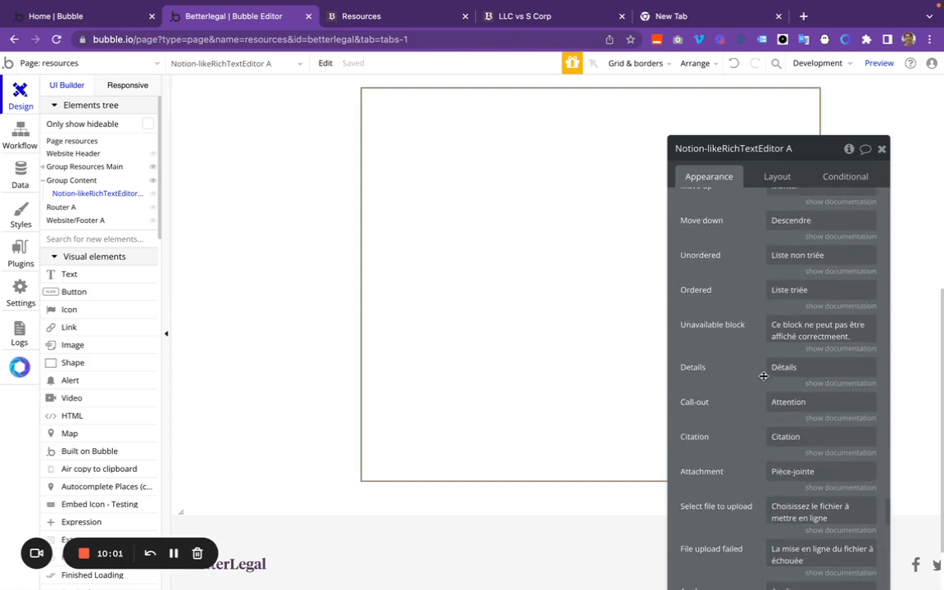
scroll(763, 375, up, 10)
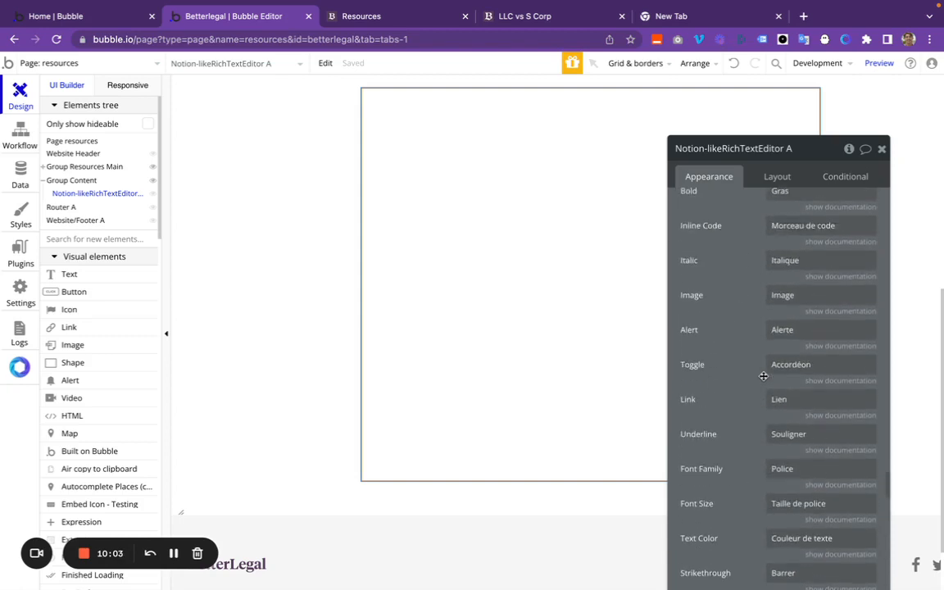
scroll(763, 375, up, 10)
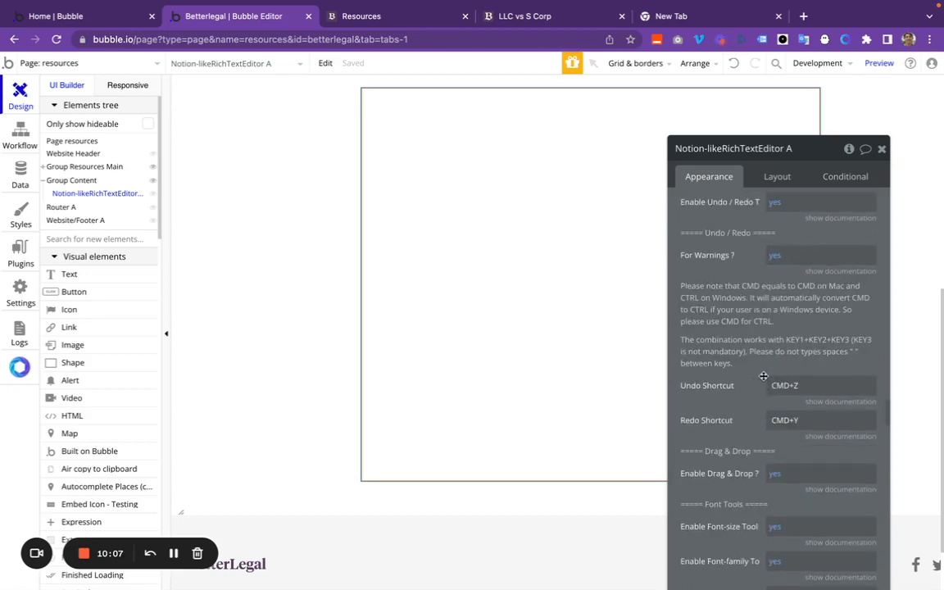
scroll(763, 376, up, 2)
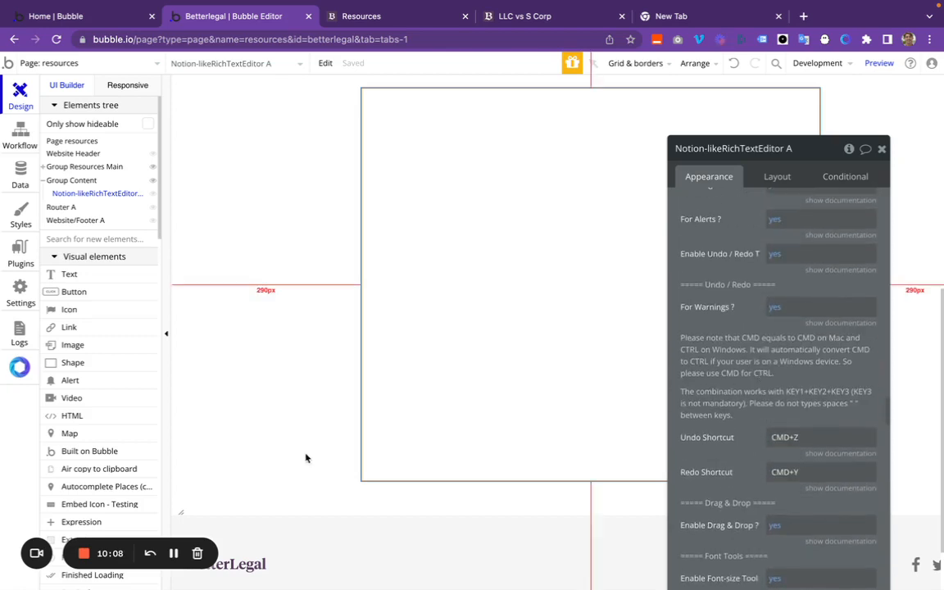
Inspect the rich text editor's auto-binding field Content and its initial content expression, Parent group's Website Resources's Content
click(174, 553)
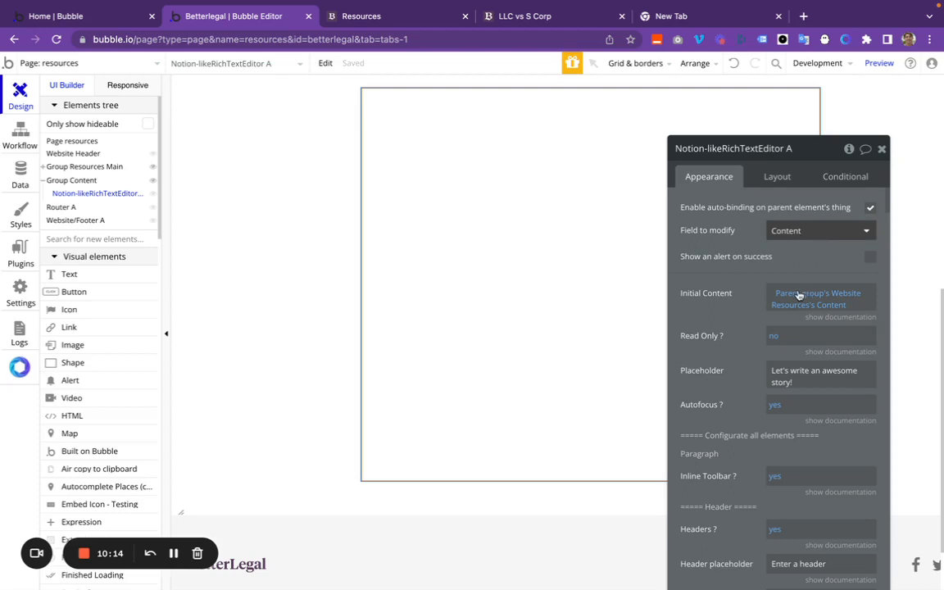
click(862, 231)
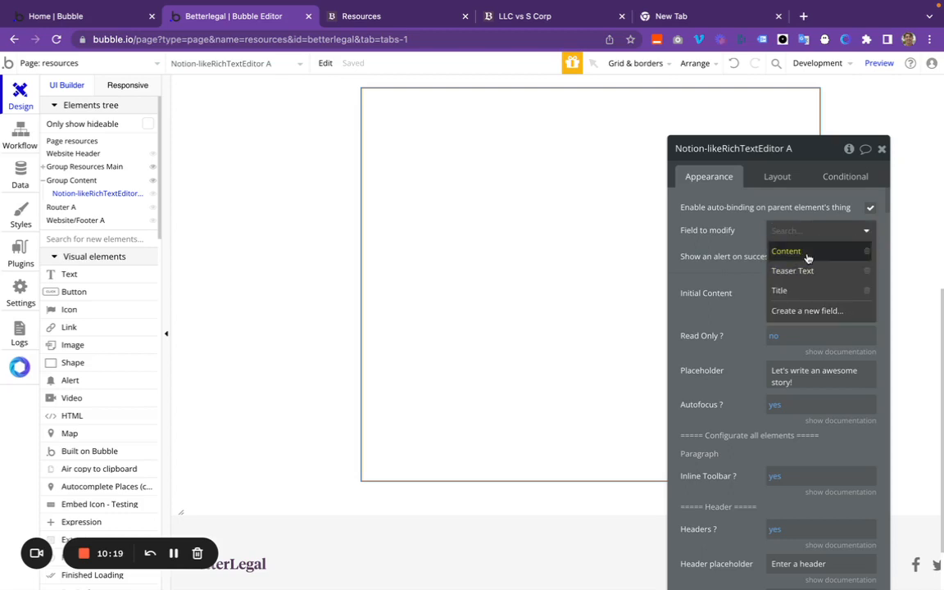
click(776, 252)
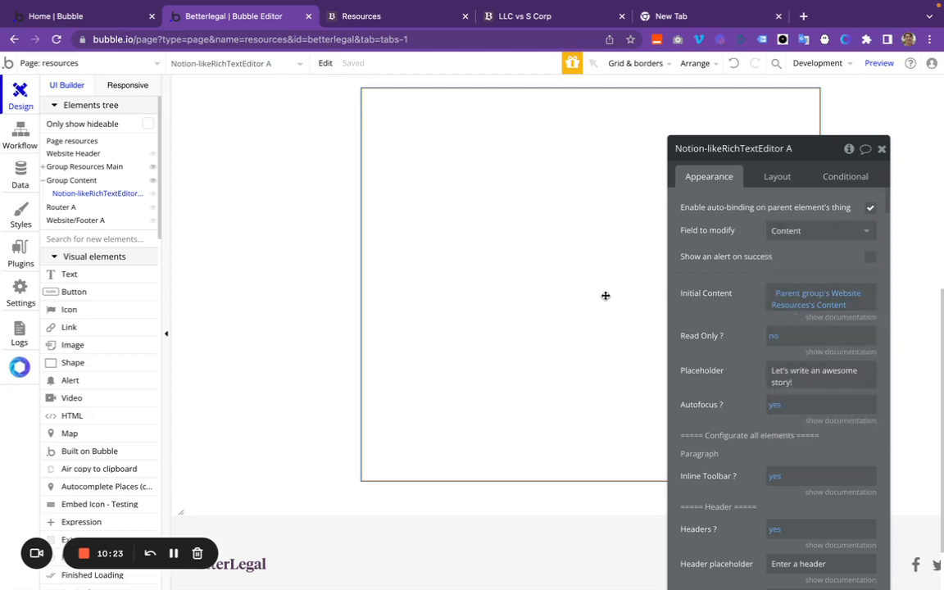
click(808, 296)
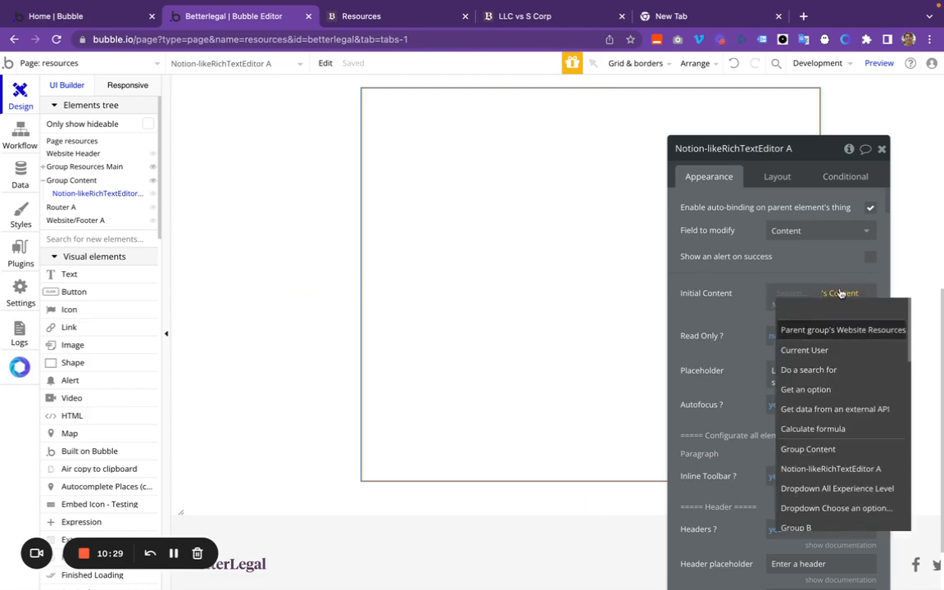
click(841, 295)
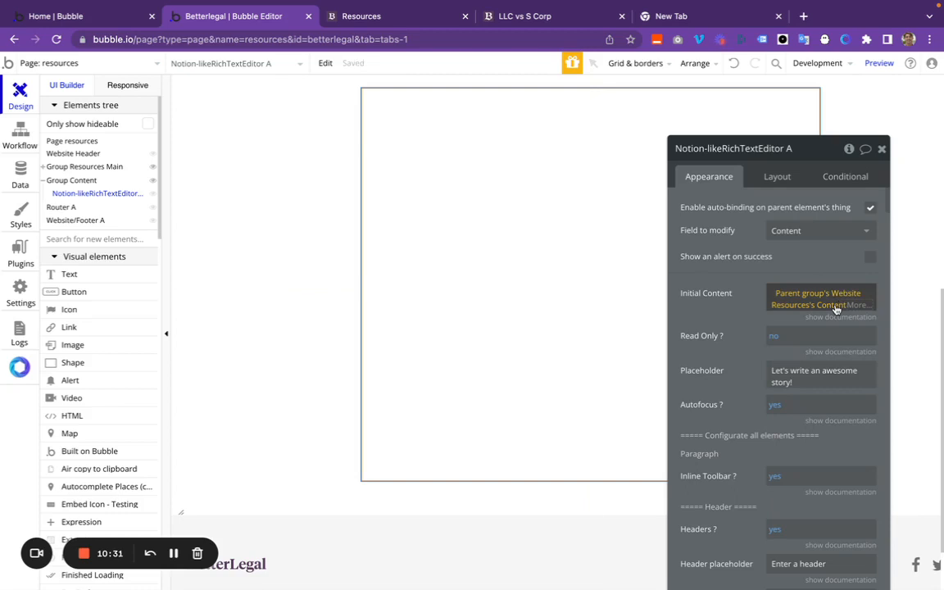
click(835, 305)
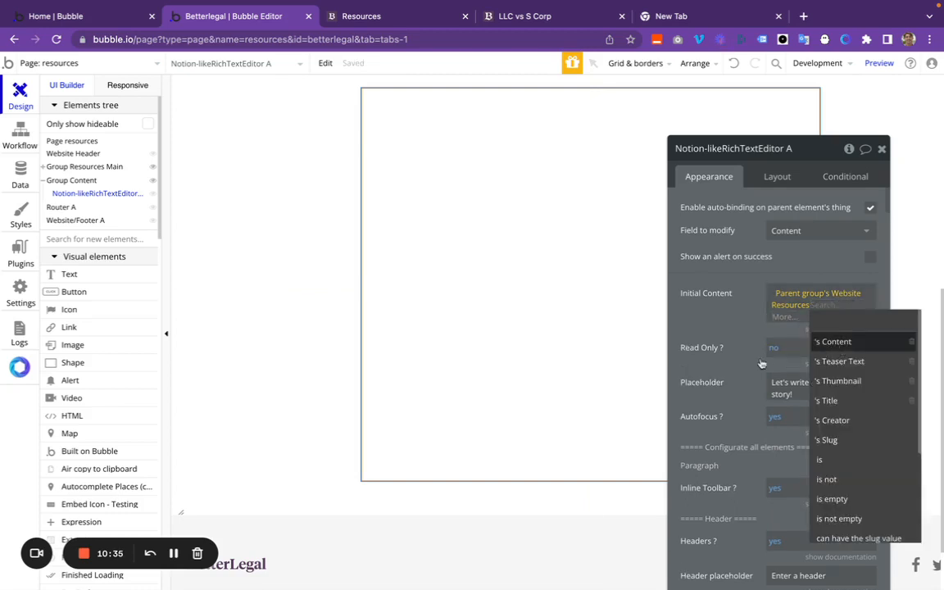
click(768, 355)
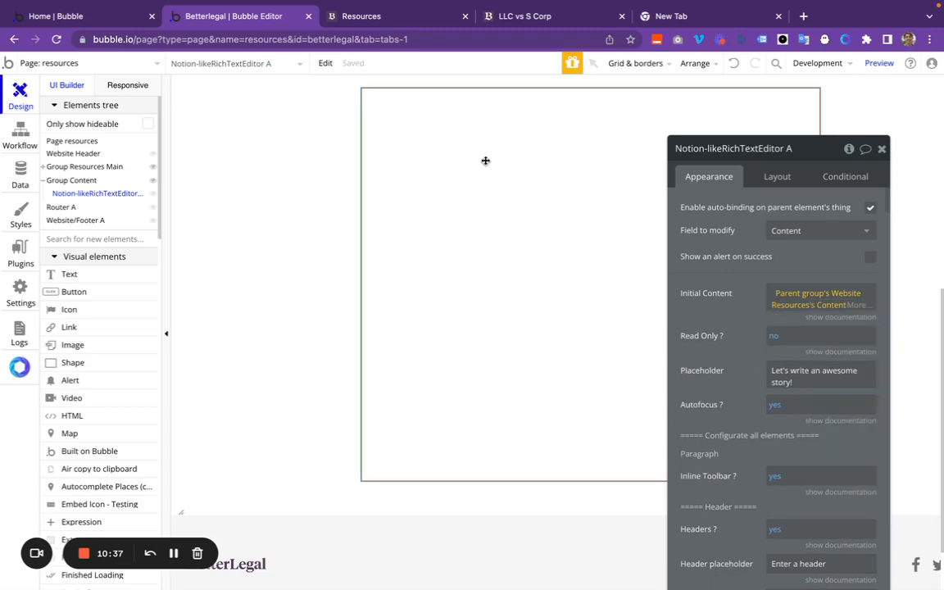
Reload the live Resources page and open the LLC vs S Corp article from the list
click(392, 19)
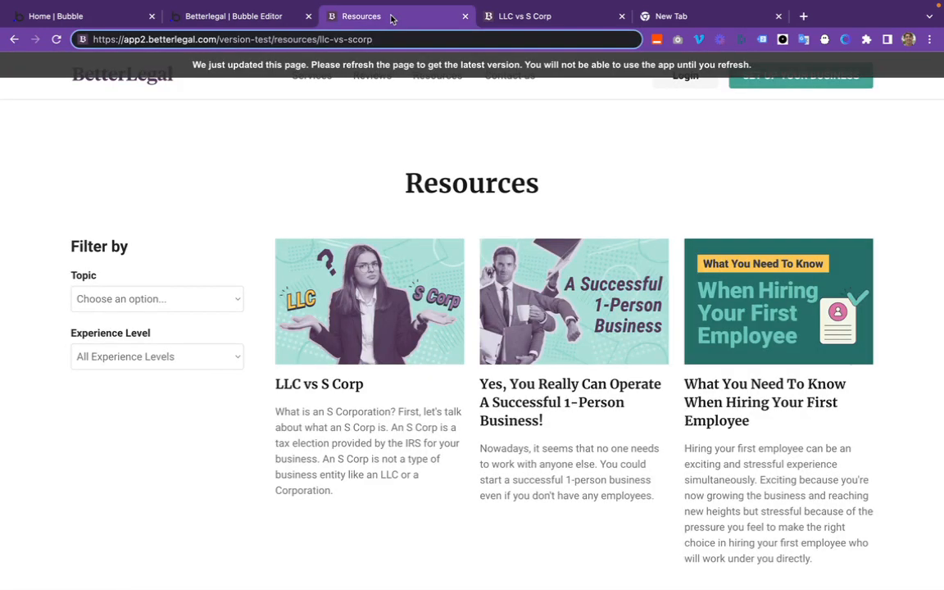
key(super+r)
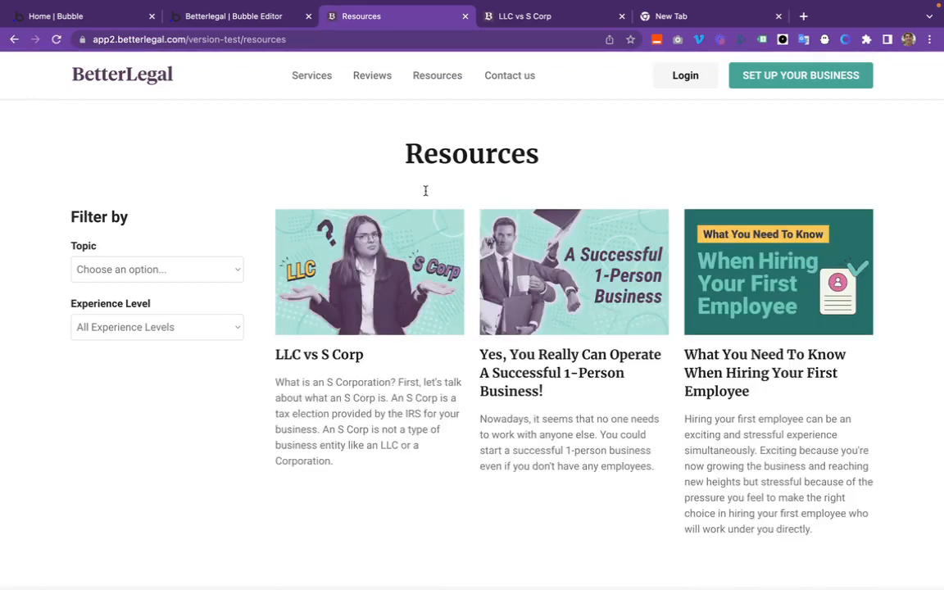
click(352, 304)
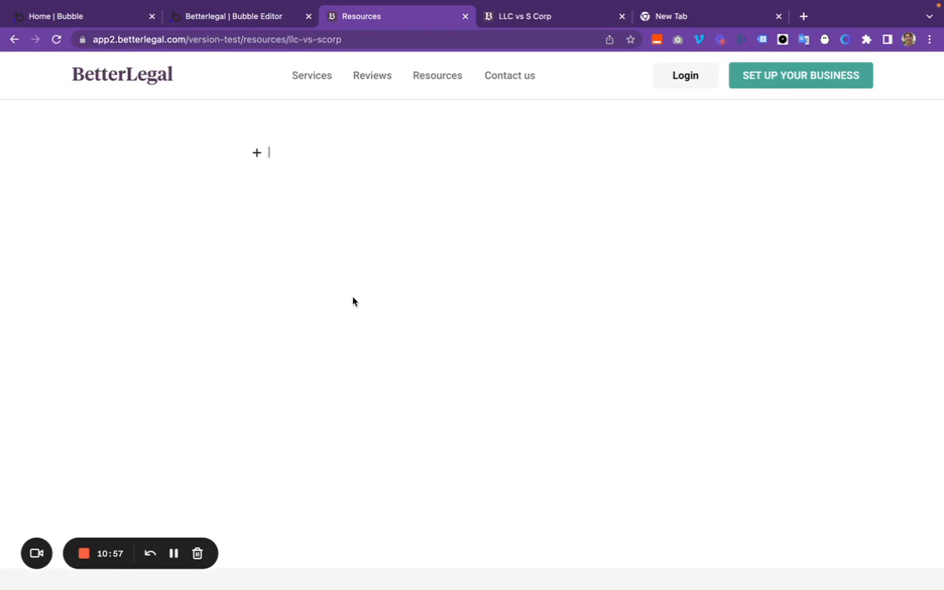
Copy the title LLC vs S Corp from the published article into the empty Resources page editor and check its heading level
click(550, 18)
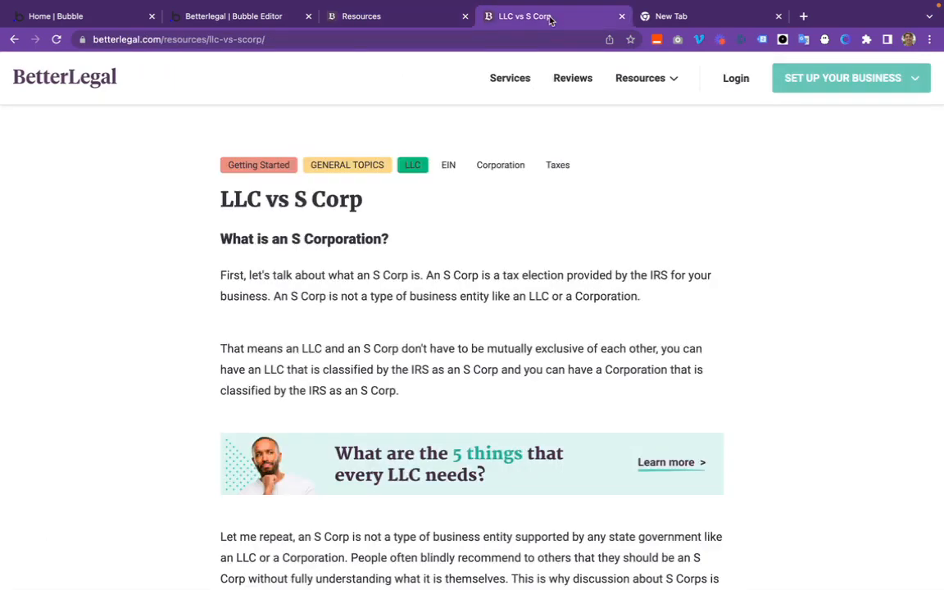
triple_click(220, 203)
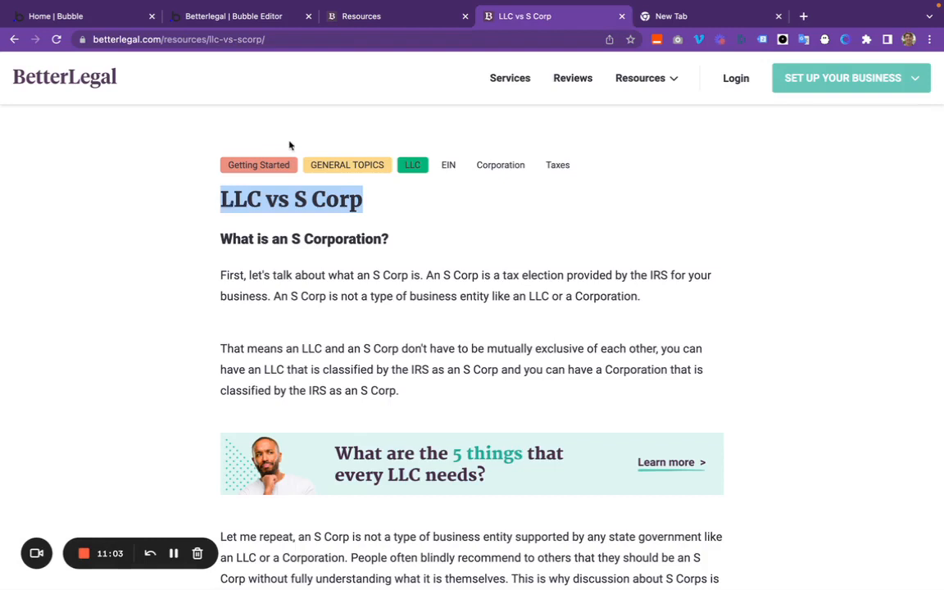
click(409, 50)
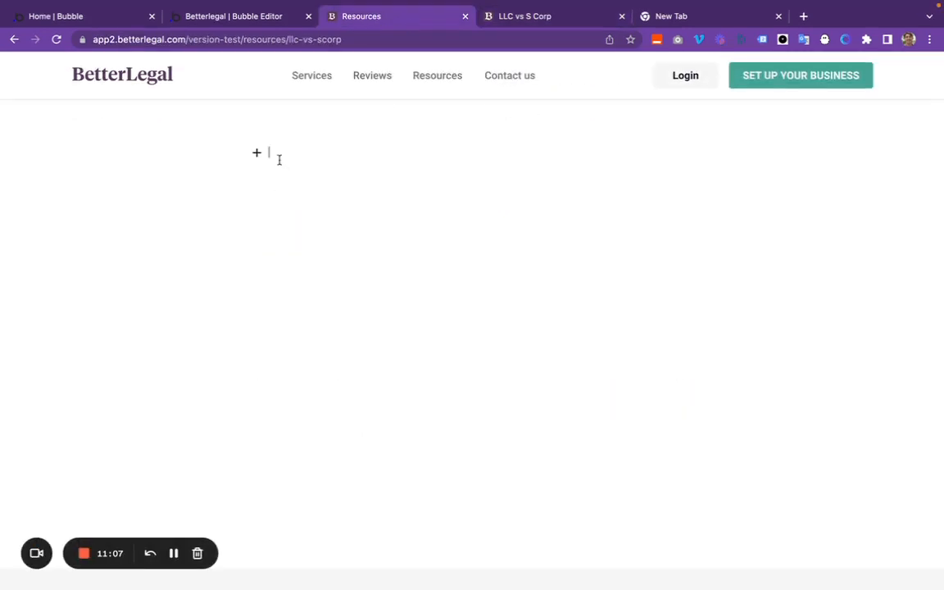
click(261, 165)
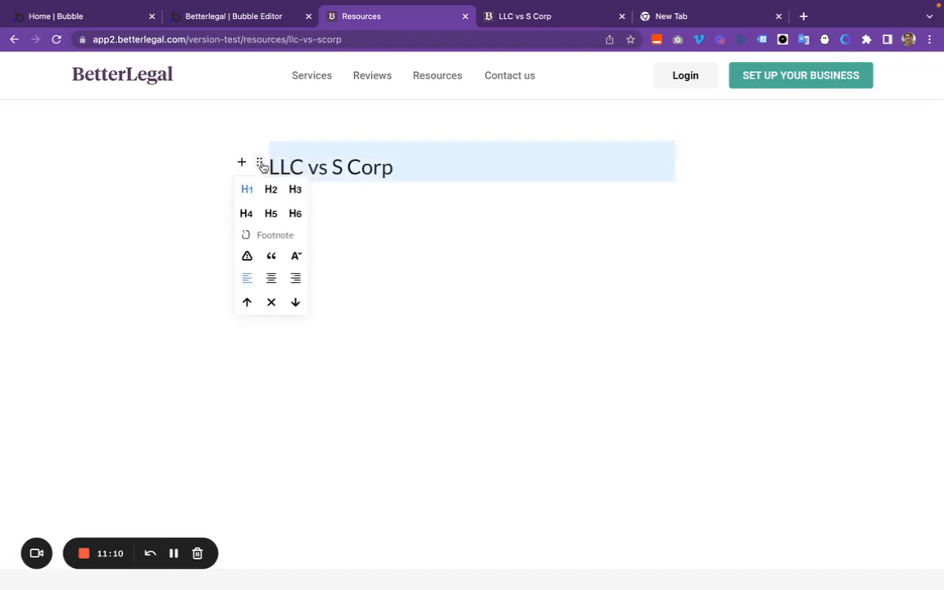
click(665, 169)
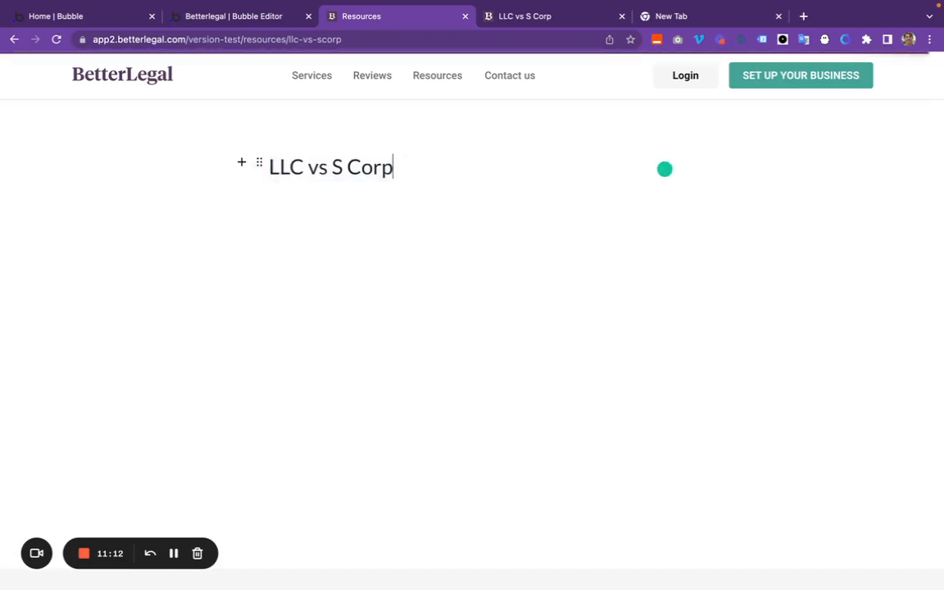
Copy the subheading What is an S Corporation? from the published article below the editor's title and check its heading level
click(527, 15)
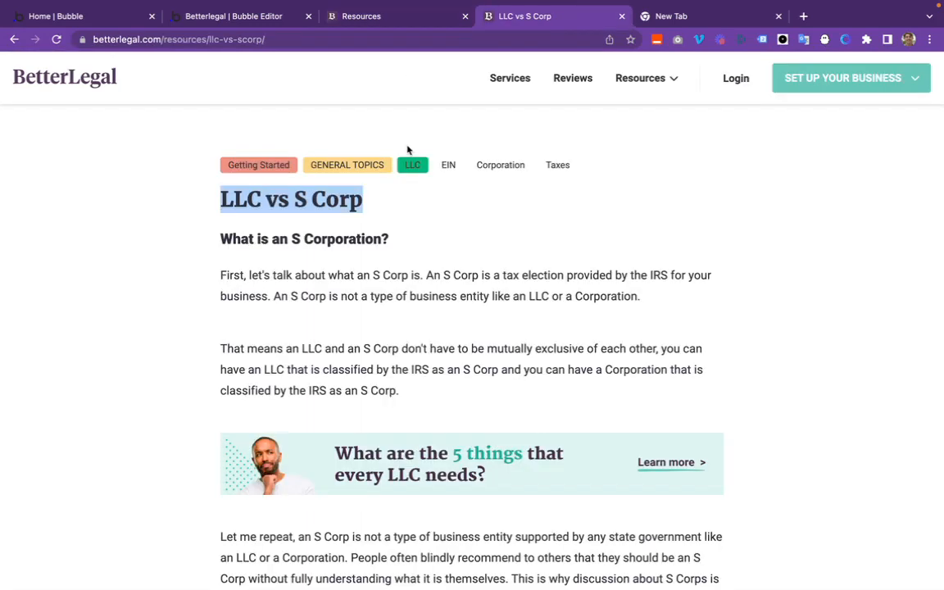
drag(392, 238, 221, 235)
key(ctrl+c)
click(370, 17)
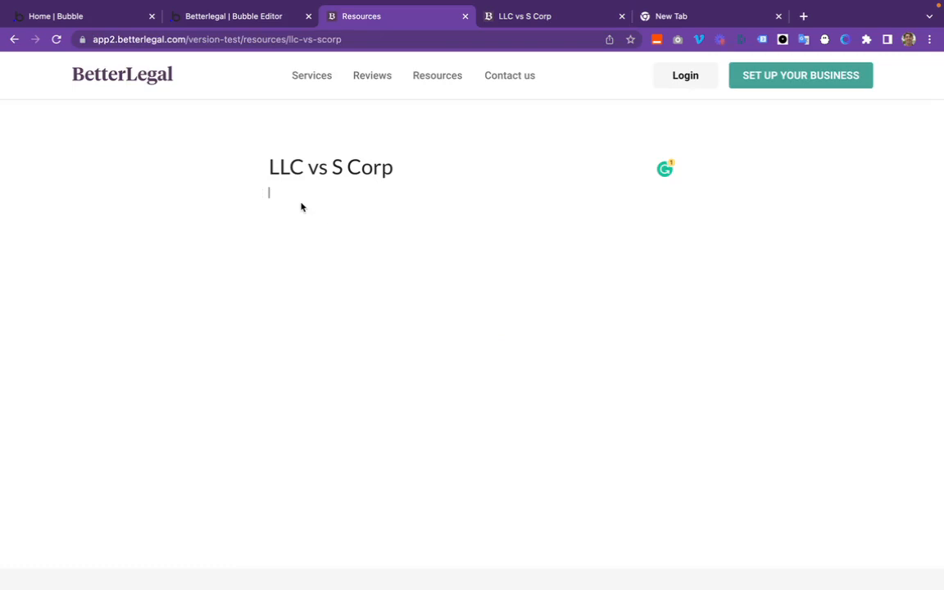
key(ctrl+v)
click(260, 201)
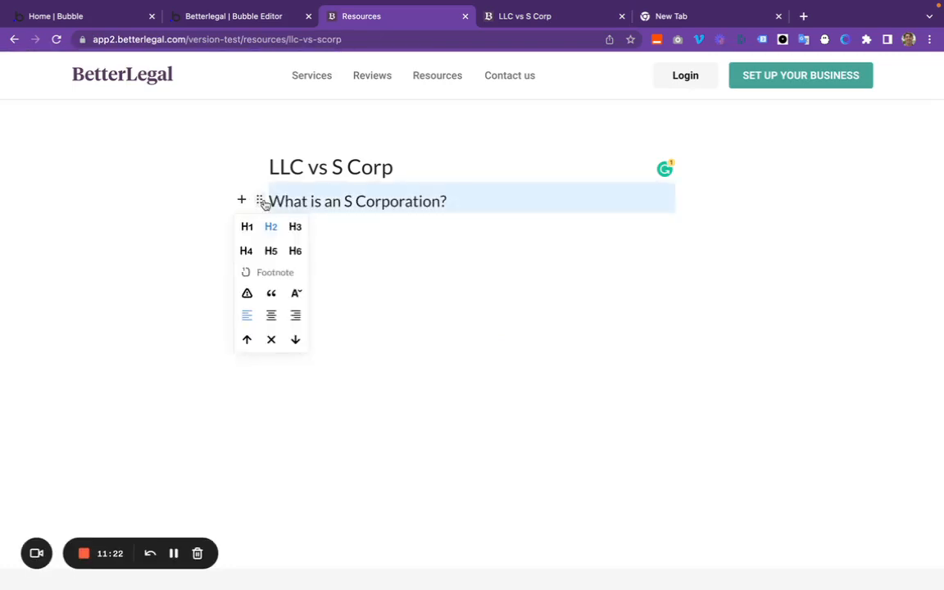
Copy the two body paragraphs between the subheading and the banner of the published article into the editor below the subheading
click(525, 17)
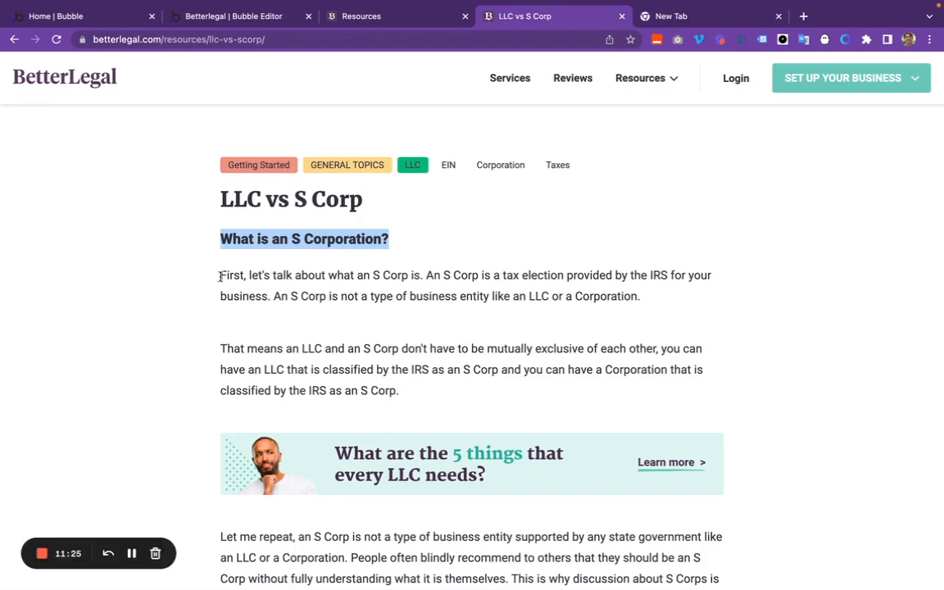
drag(219, 276, 406, 394)
key(super+c)
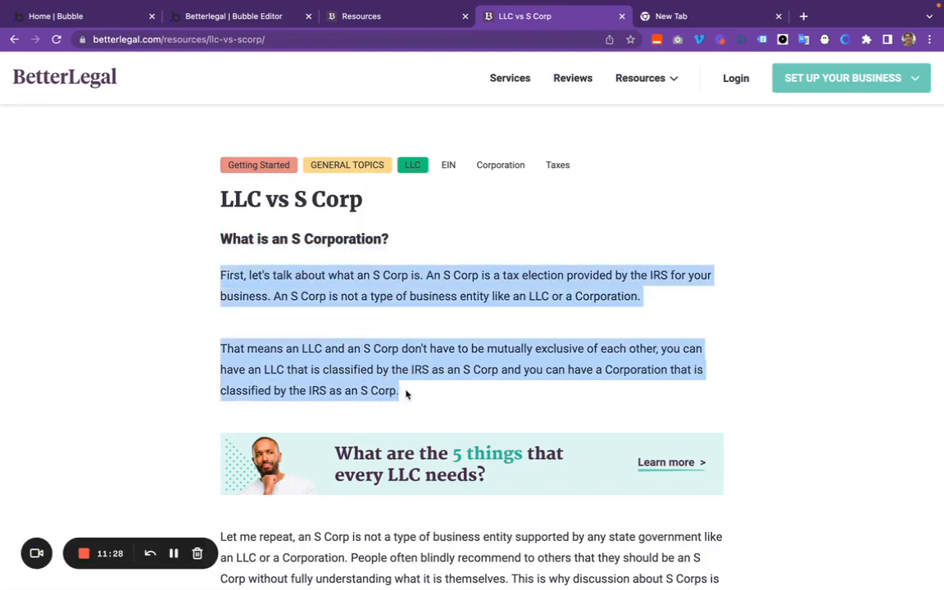
click(390, 21)
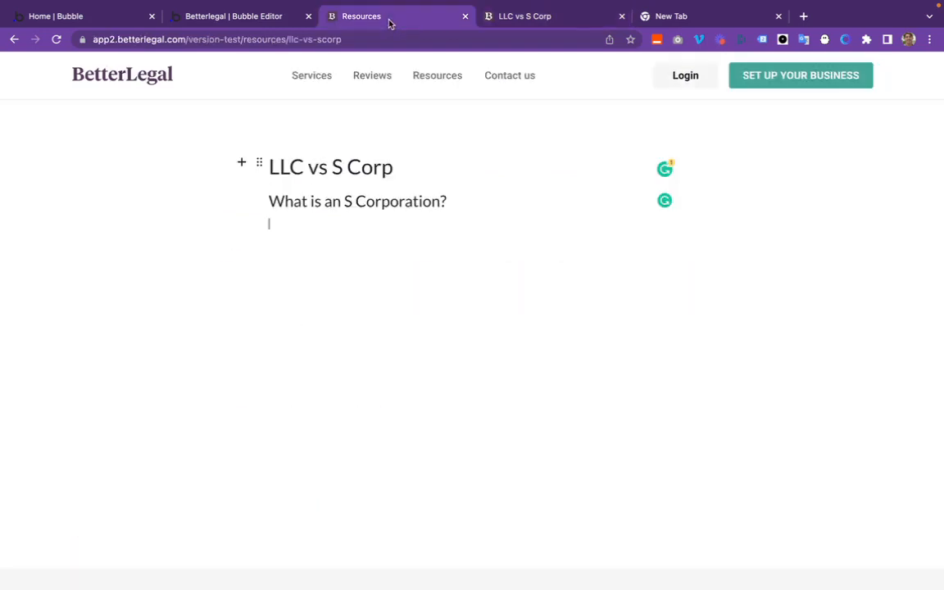
click(326, 242)
key(super+v)
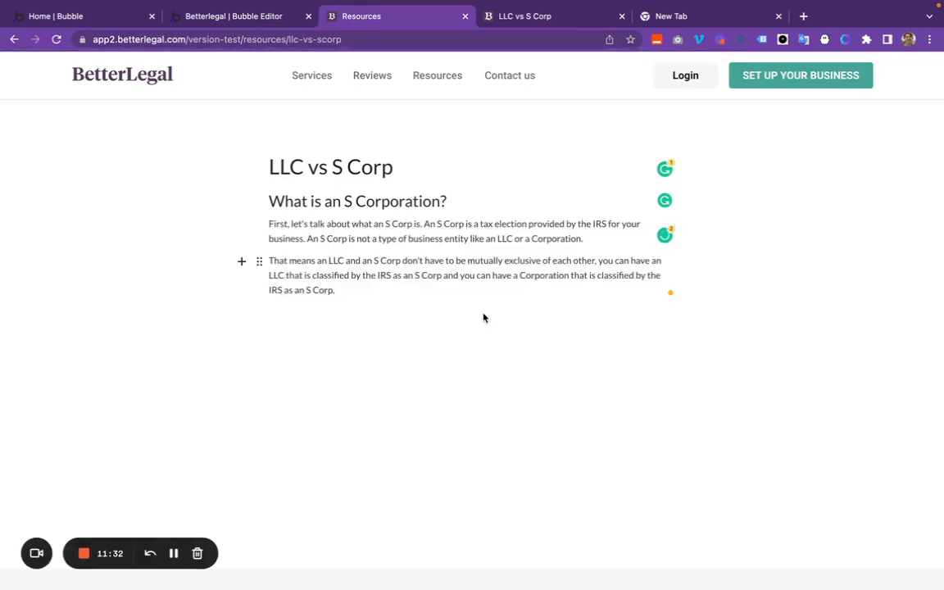